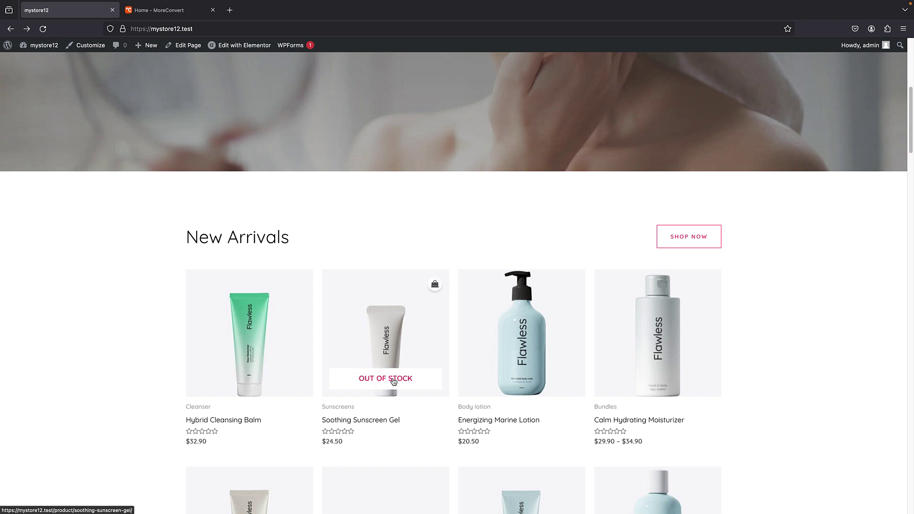
- Switch from the store's New Arrivals to the MoreConvert home page and review the plugin's list features
scroll(249, 306, "down", 2)
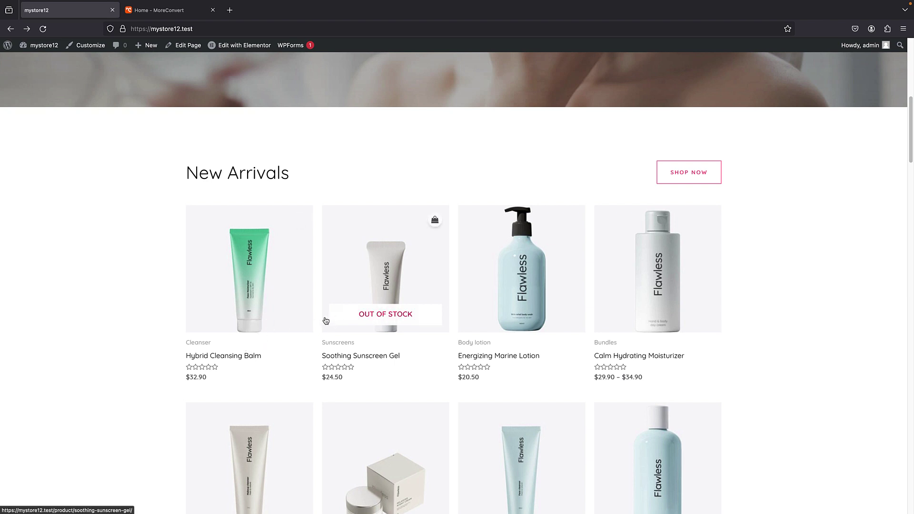
left_click(162, 15)
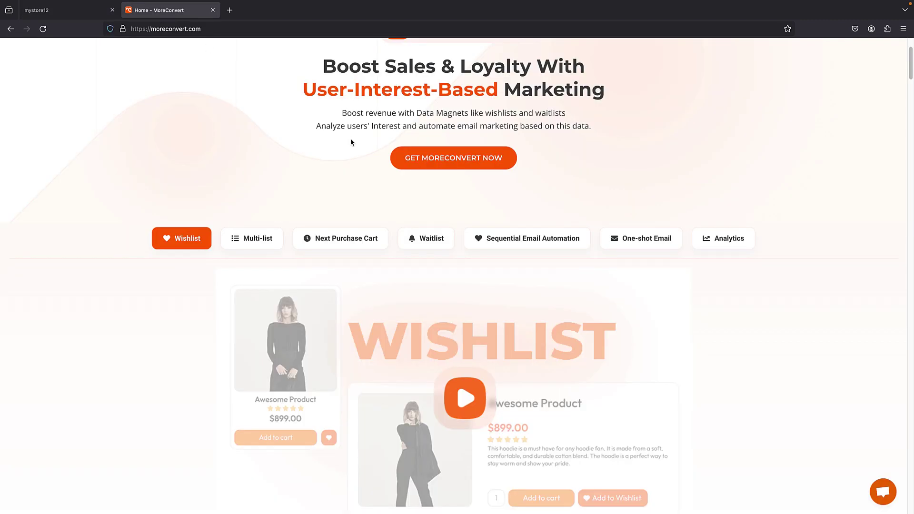
scroll(332, 158, "up", 1)
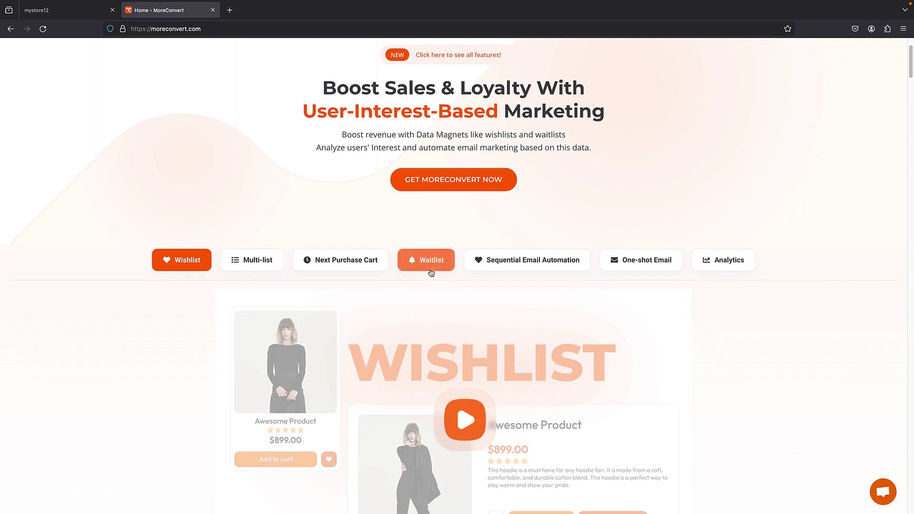
scroll(428, 271, "up", 3)
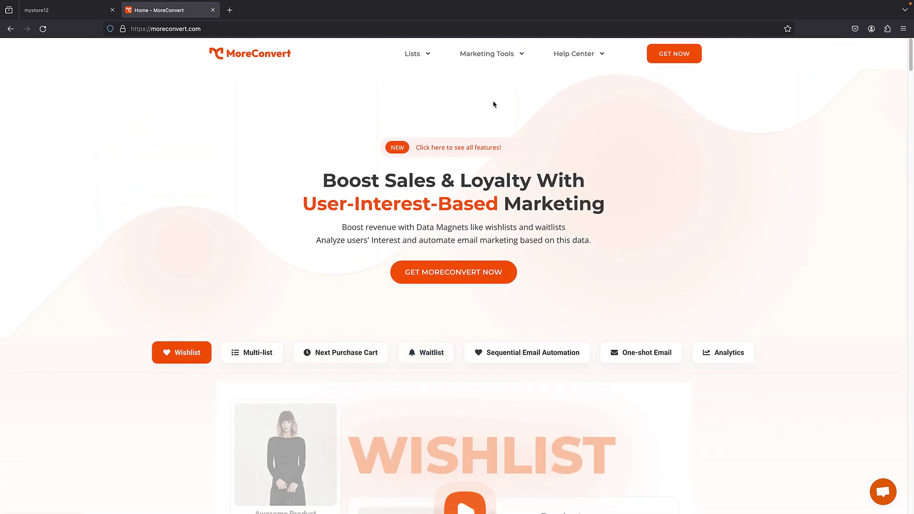
scroll(466, 97, "down", 3)
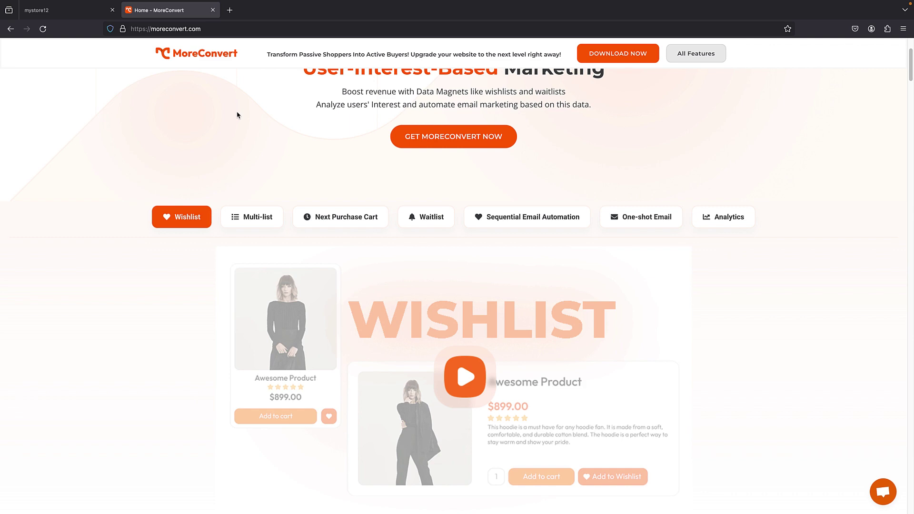
scroll(248, 121, "down", 15)
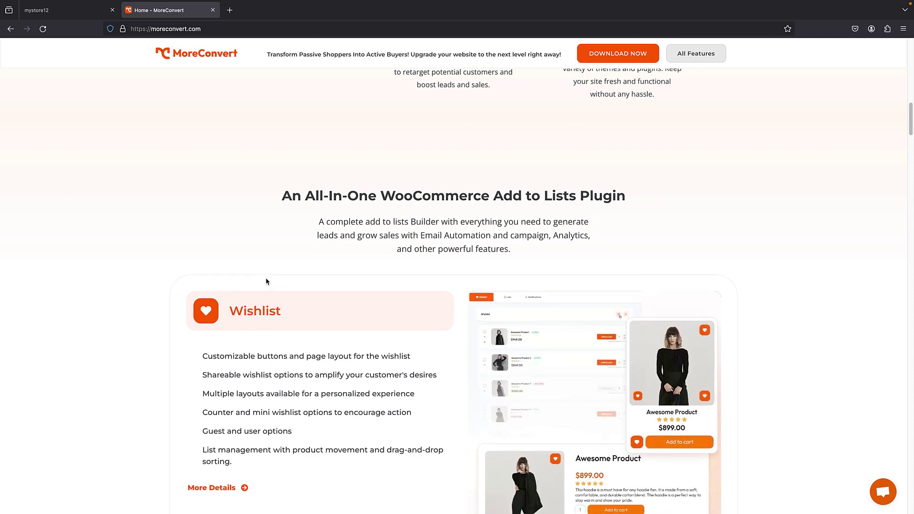
scroll(243, 295, "up", 7)
scroll(257, 218, "up", 10)
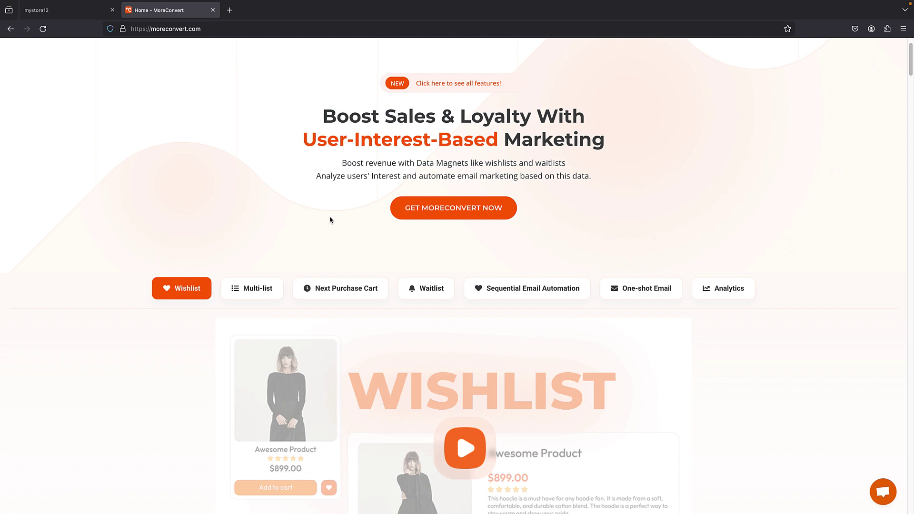
scroll(328, 223, "up", 2)
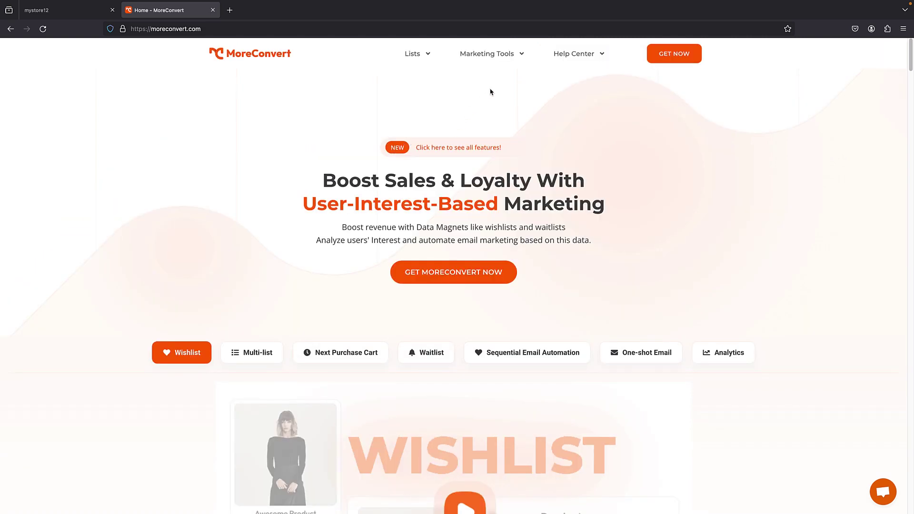
scroll(362, 143, "down", 18)
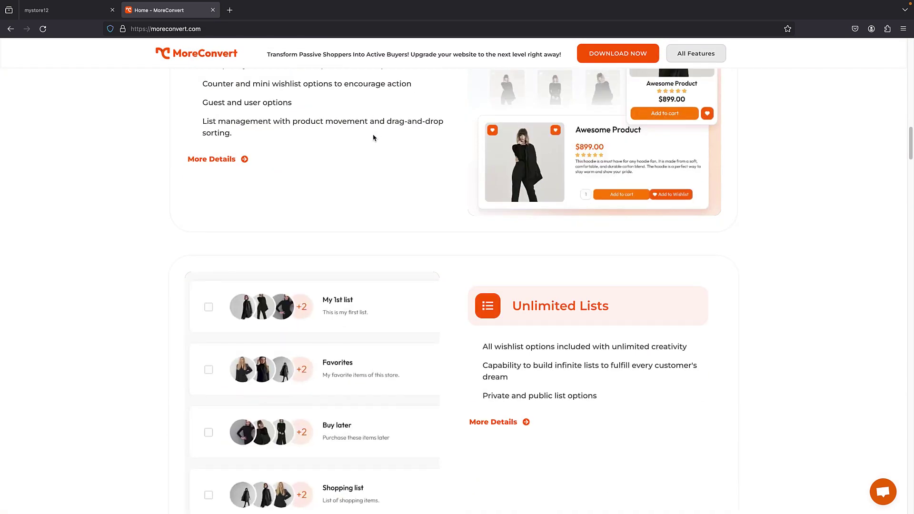
scroll(373, 138, "down", 10)
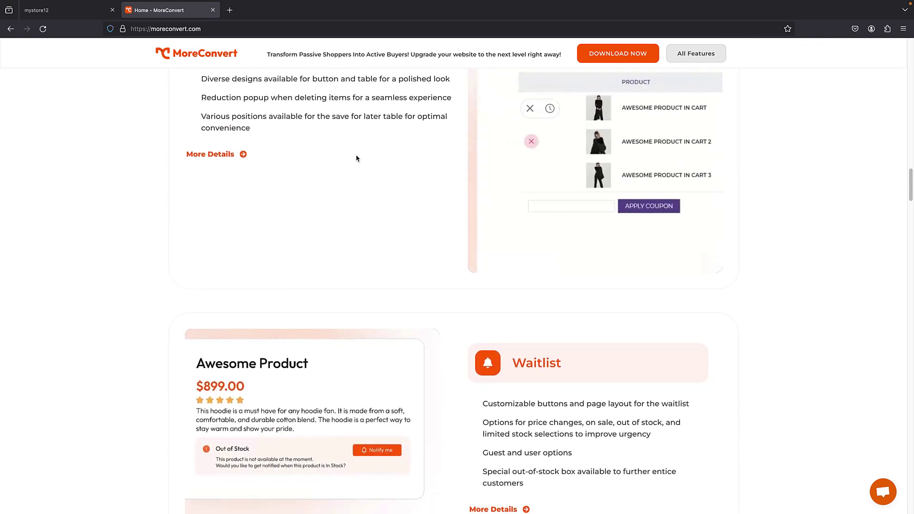
scroll(356, 158, "up", 20)
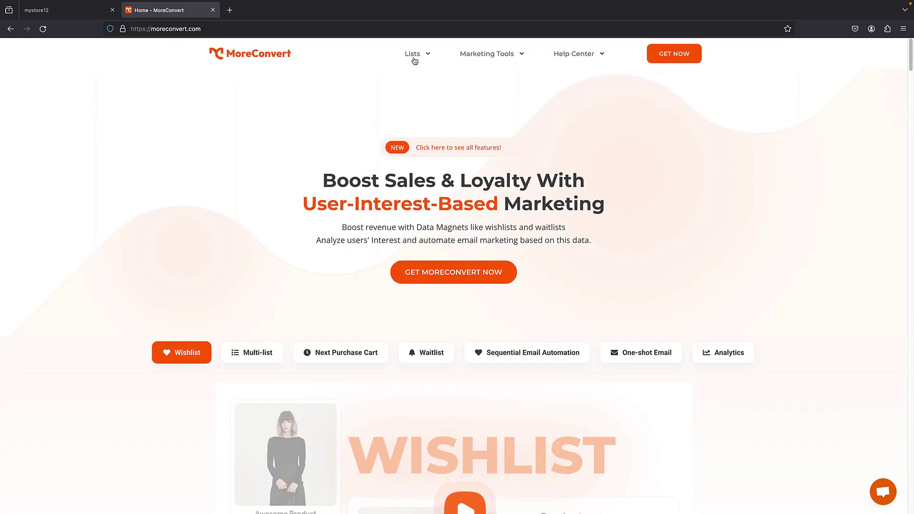
- Open MoreConvert's Waitlist product page and read its feature cards, from Out of Stock Products Manager to Personalized Email Campaigns
mouse_move(413, 58)
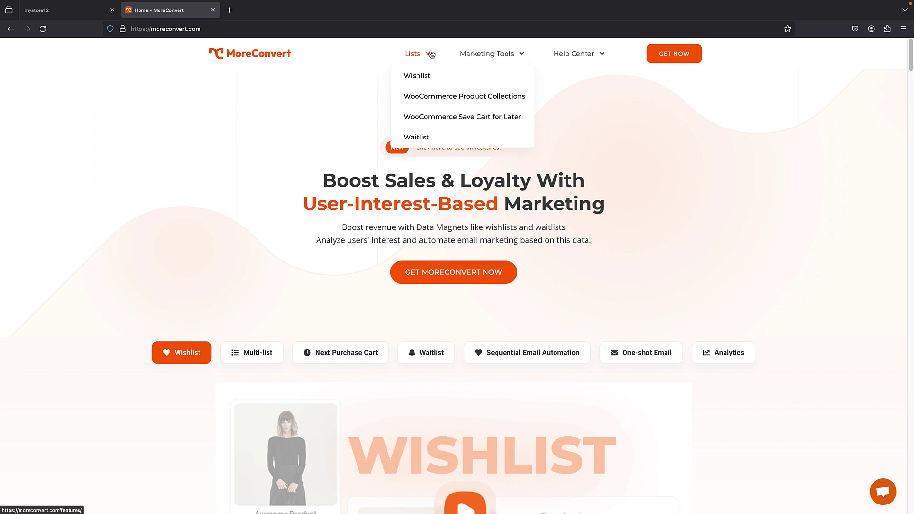
left_click(415, 139)
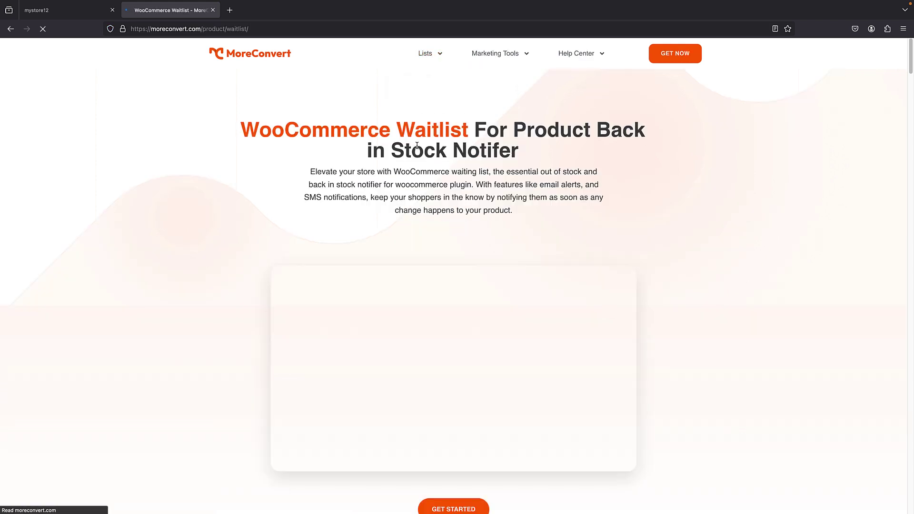
scroll(414, 167, "down", 7)
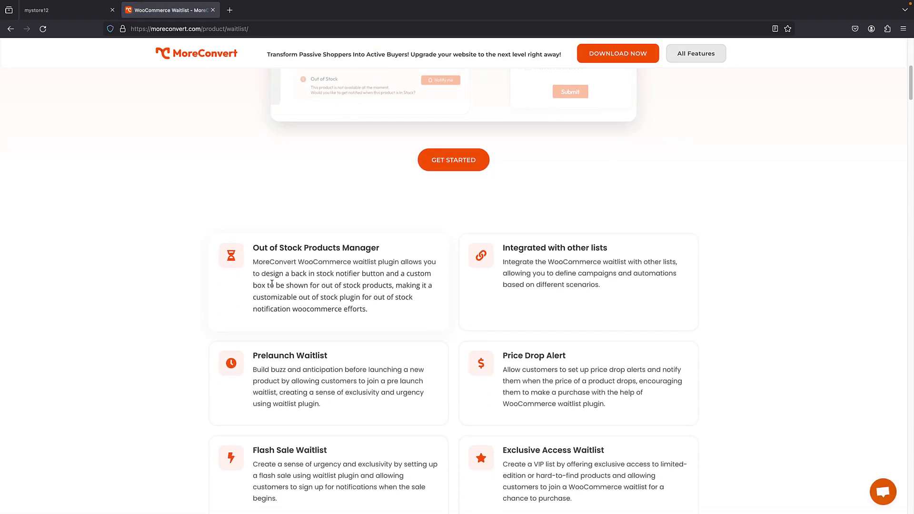
scroll(295, 238, "down", 2)
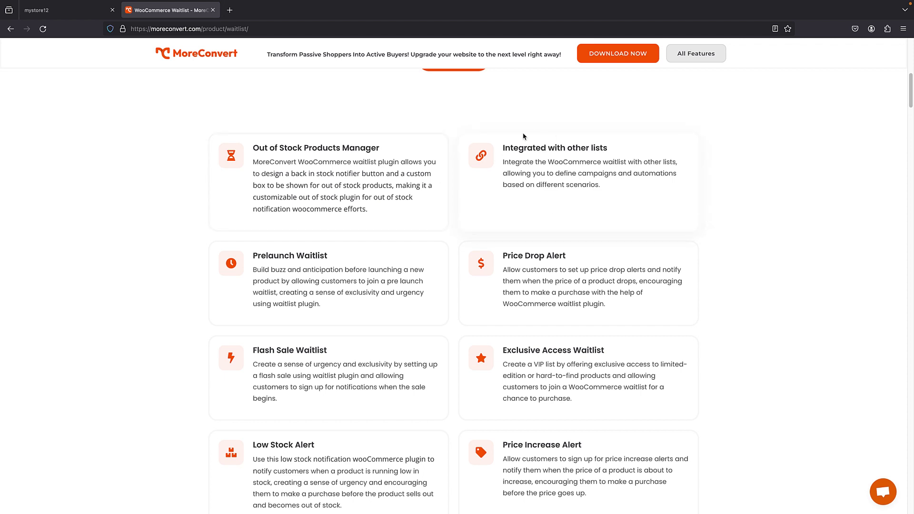
scroll(357, 190, "down", 2)
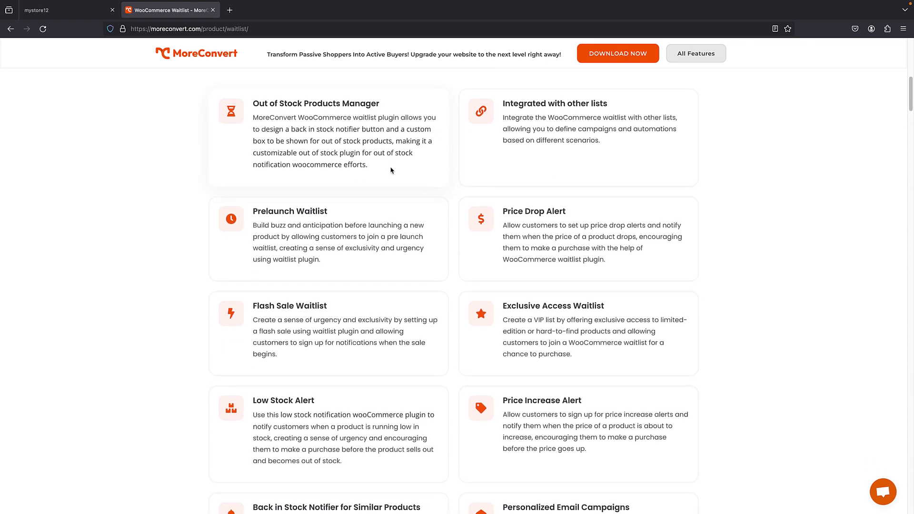
scroll(392, 170, "down", 1)
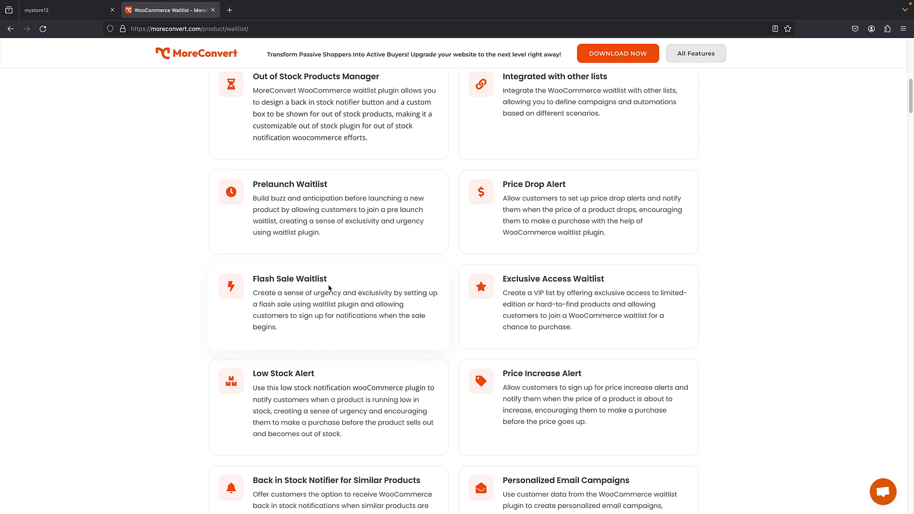
scroll(321, 293, "down", 3)
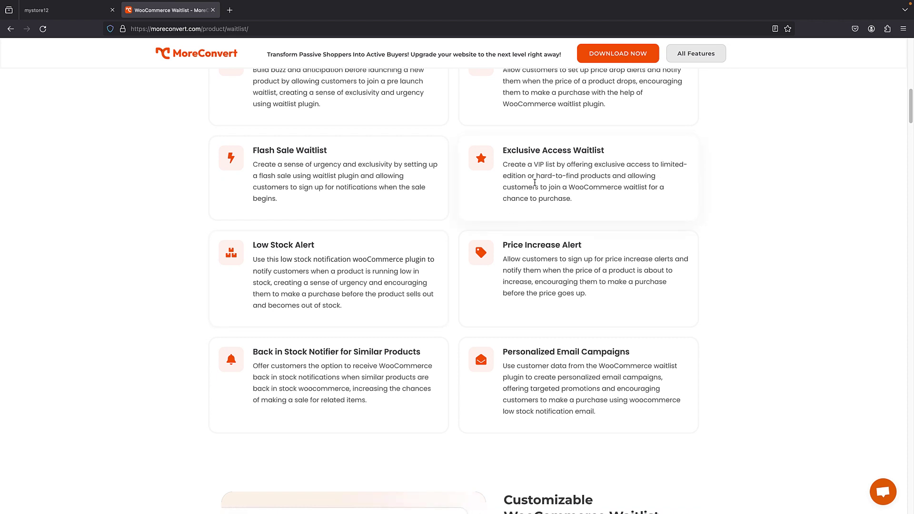
scroll(529, 188, "down", 1)
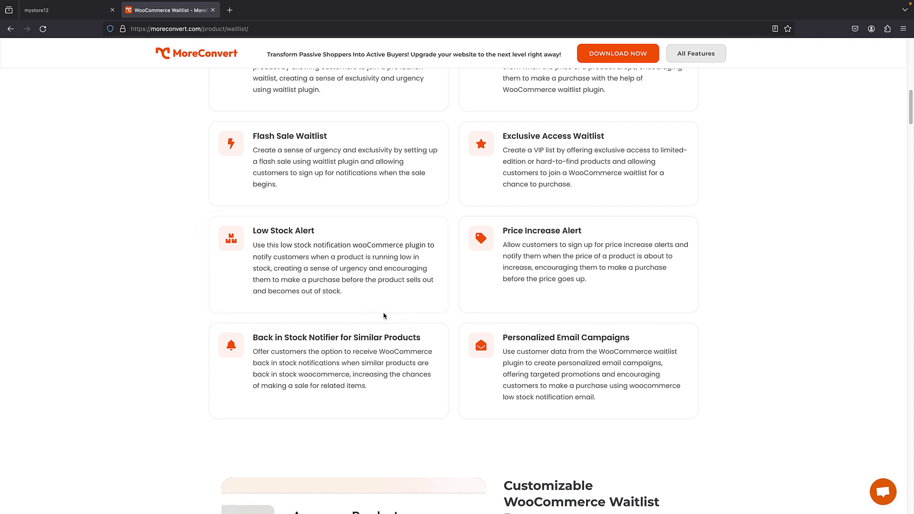
scroll(413, 245, "down", 5)
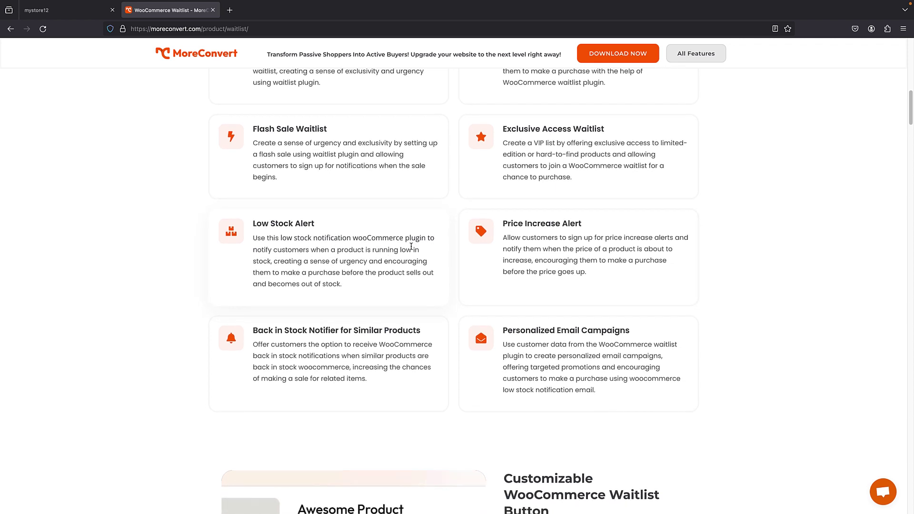
- Examine the rest of the Waitlist page, including the button customization, header counter, supported products and screenshot gallery
scroll(403, 184, "down", 15)
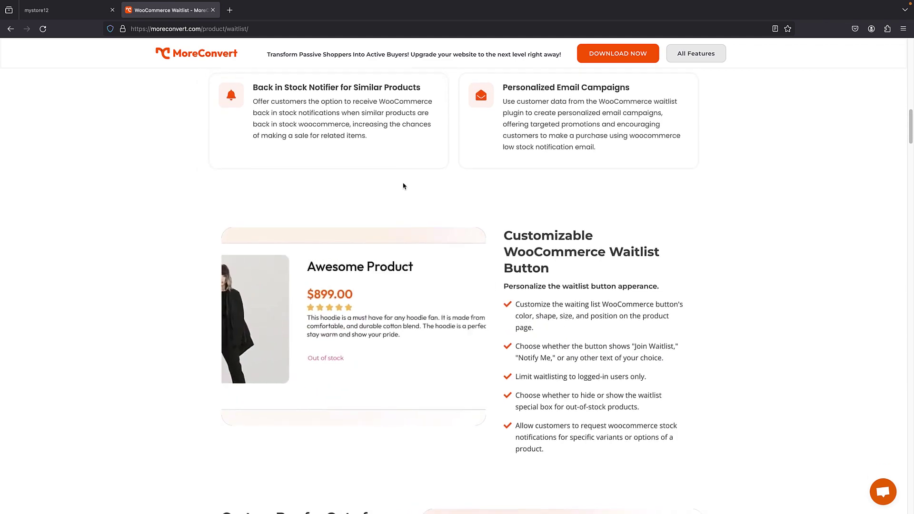
scroll(398, 195, "down", 20)
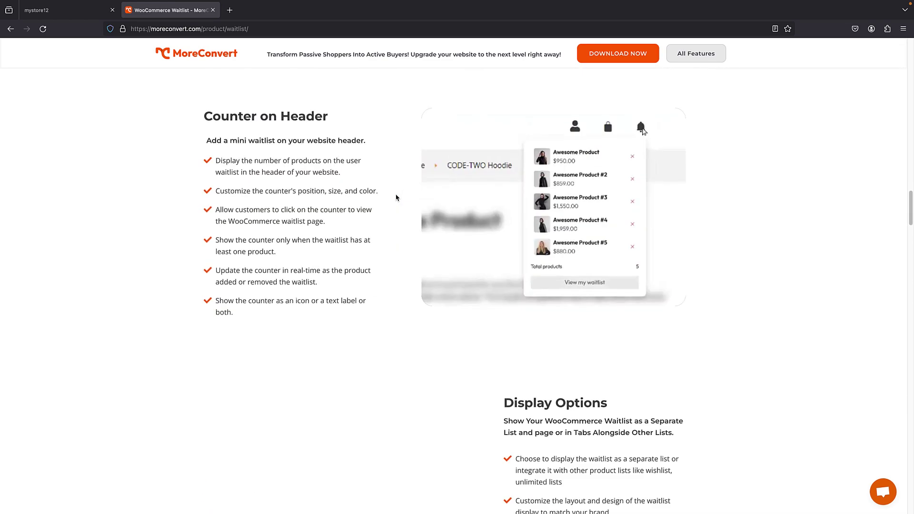
scroll(362, 235, "down", 20)
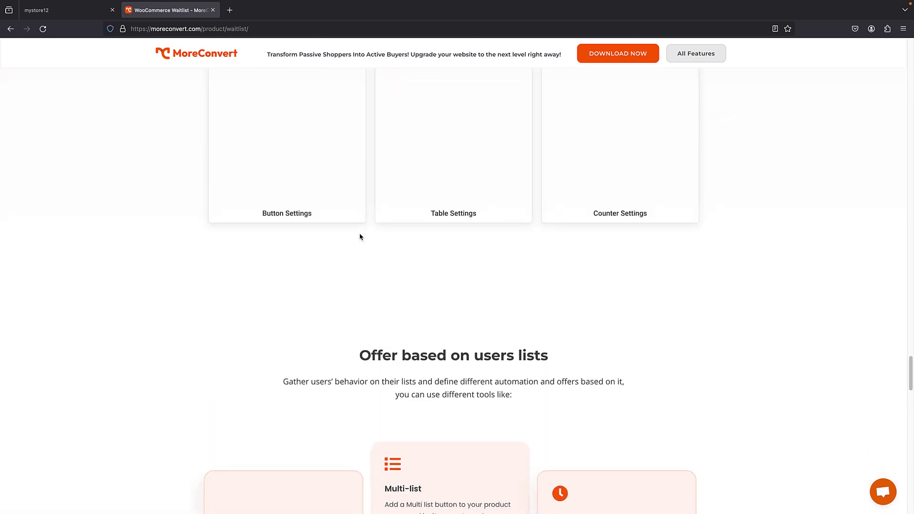
scroll(360, 237, "down", 15)
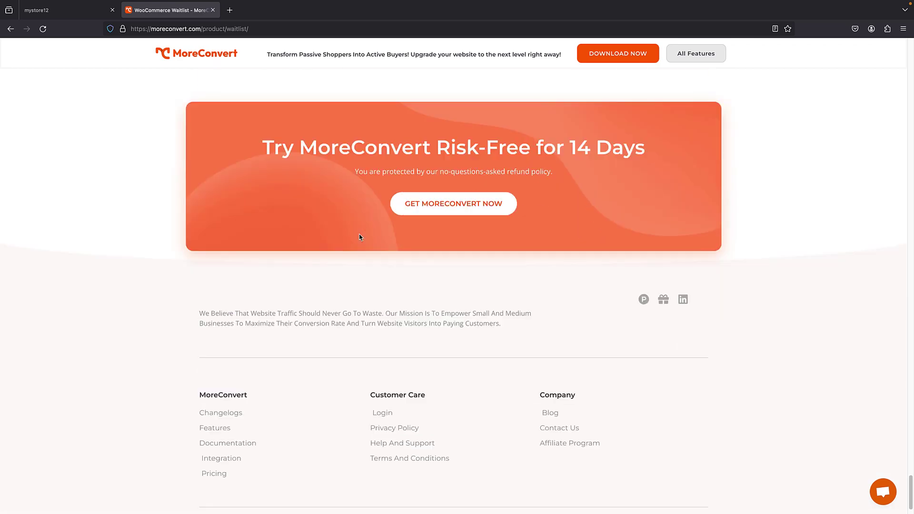
scroll(359, 237, "up", 20)
scroll(360, 239, "down", 3)
scroll(361, 239, "down", 5)
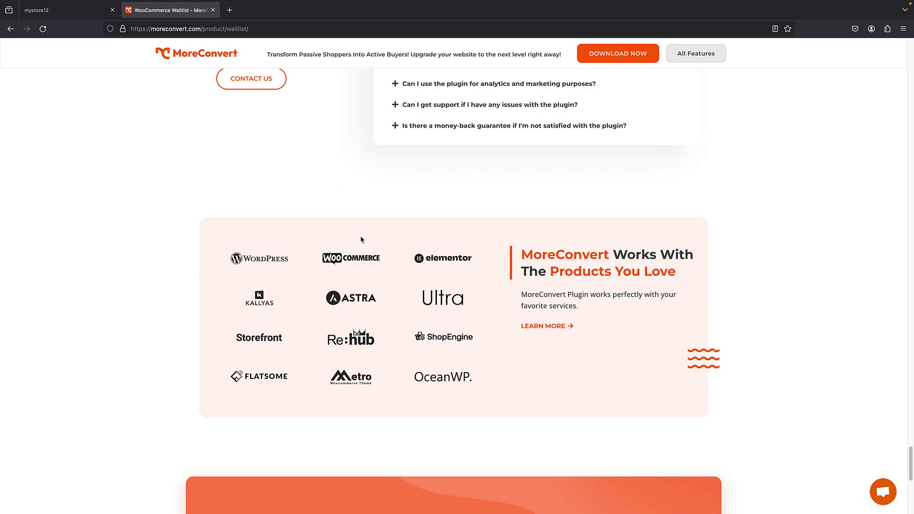
scroll(432, 205, "up", 20)
scroll(433, 207, "up", 10)
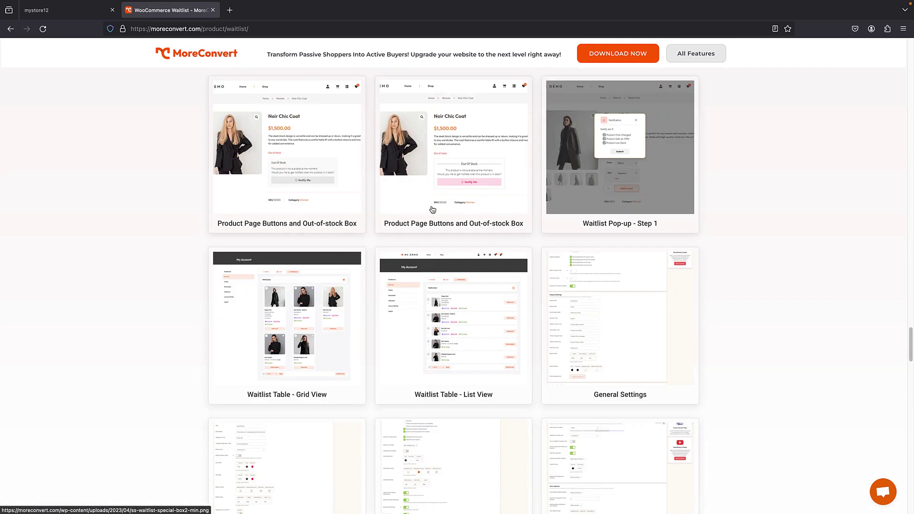
- Return to the mystore12 site, go to adding new plugins in its WordPress admin, and search for "mc wishlist"
left_click(54, 12)
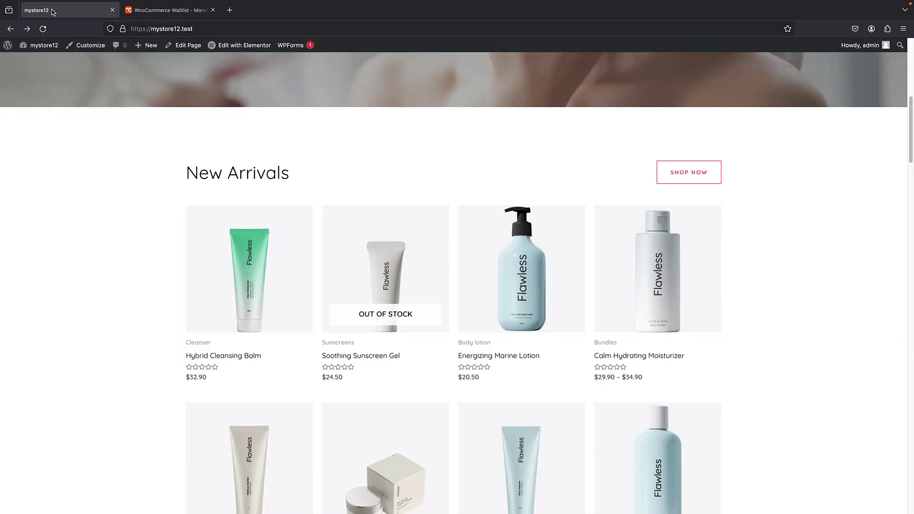
scroll(338, 186, "up", 2)
scroll(340, 176, "up", 6)
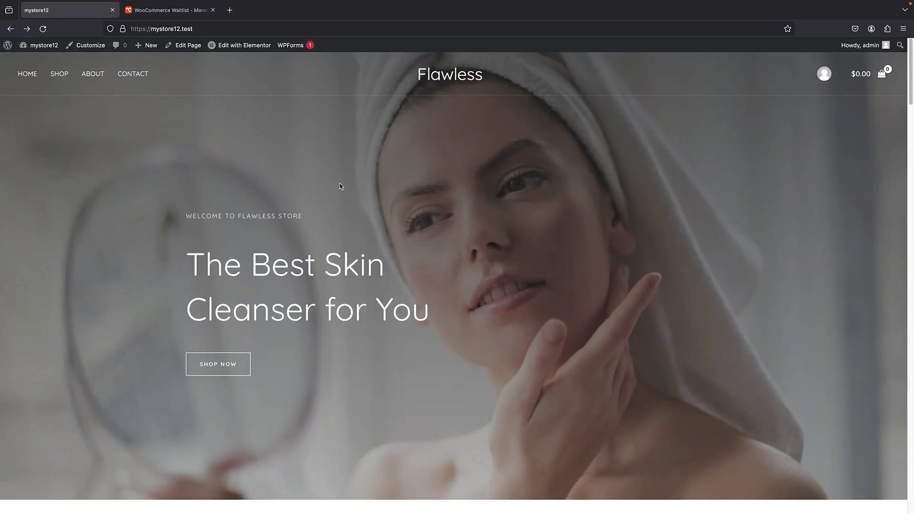
left_click(6, 46)
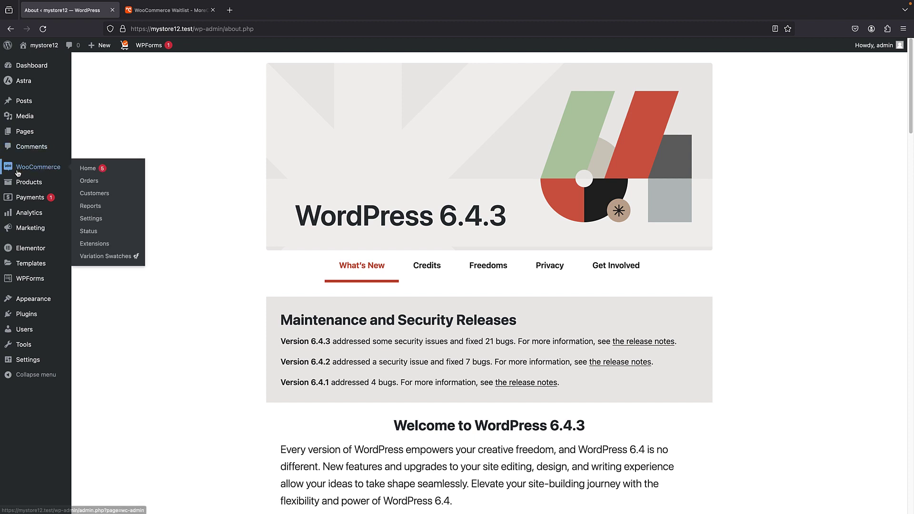
mouse_move(33, 315)
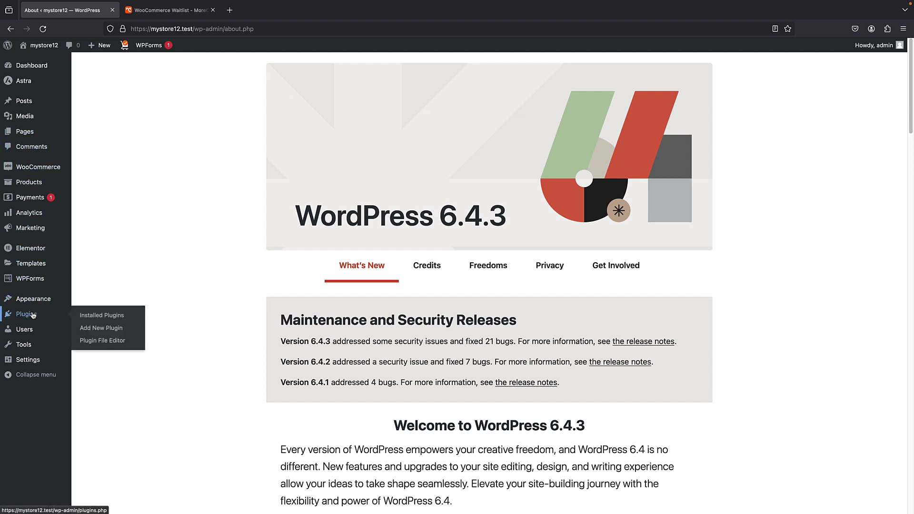
left_click(111, 328)
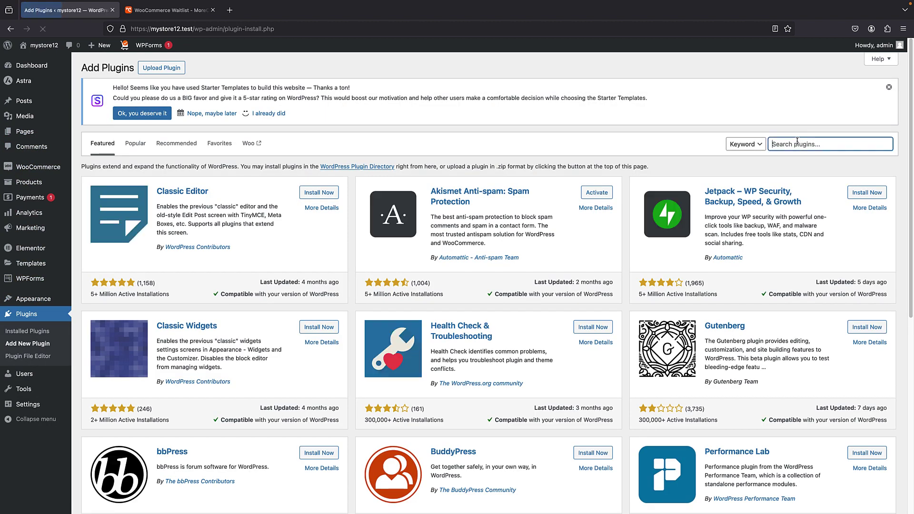
type("mc wishlist")
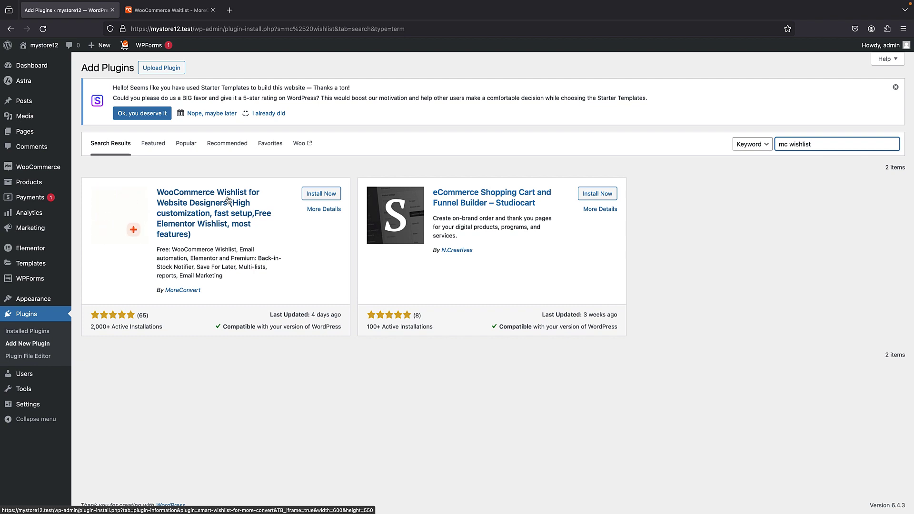
- Install and activate MoreConvert's WooCommerce Wishlist plugin, and decline its fast setup wizard
left_click(328, 195)
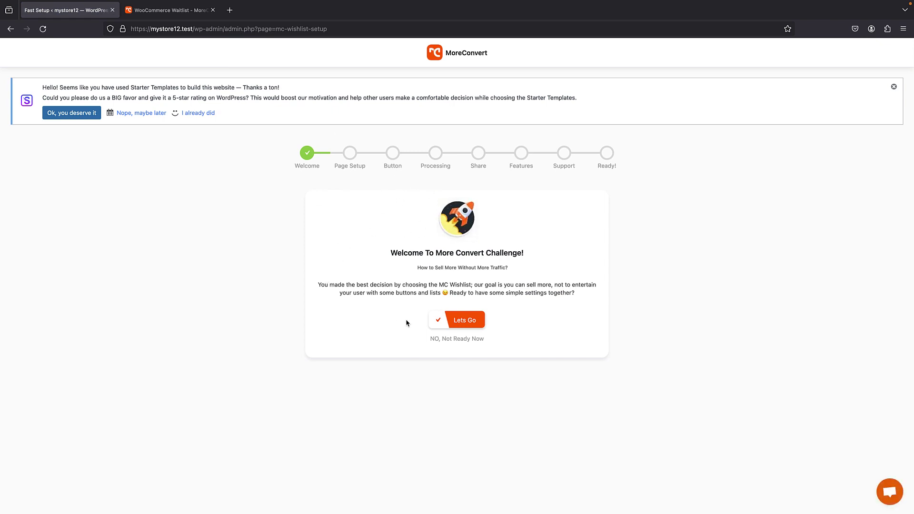
left_click(448, 339)
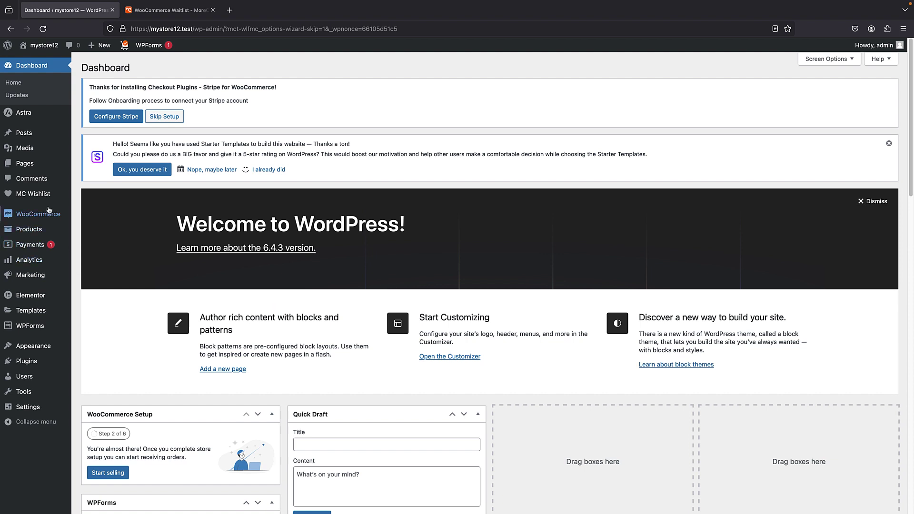
- Check the New Arrivals products on the storefront homepage and return to the installed plugins list in the WordPress admin
mouse_move(20, 196)
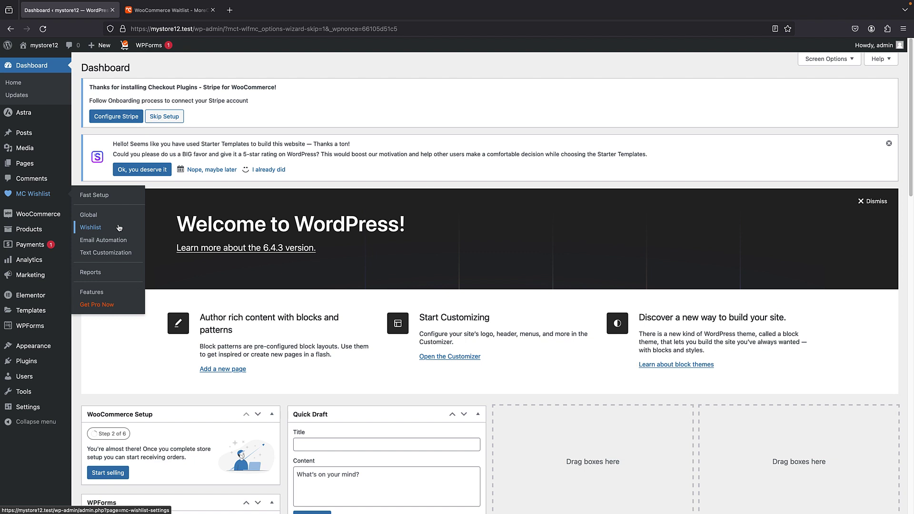
left_click(40, 46)
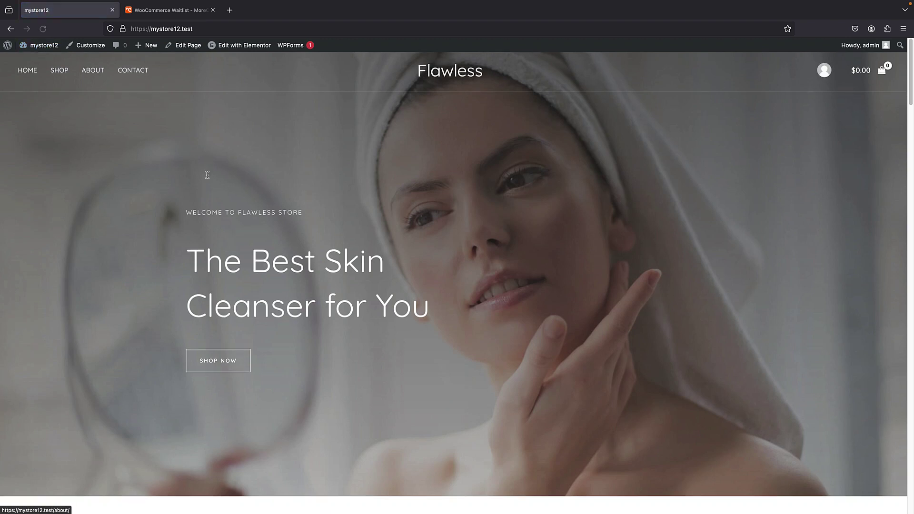
scroll(215, 139, "down", 10)
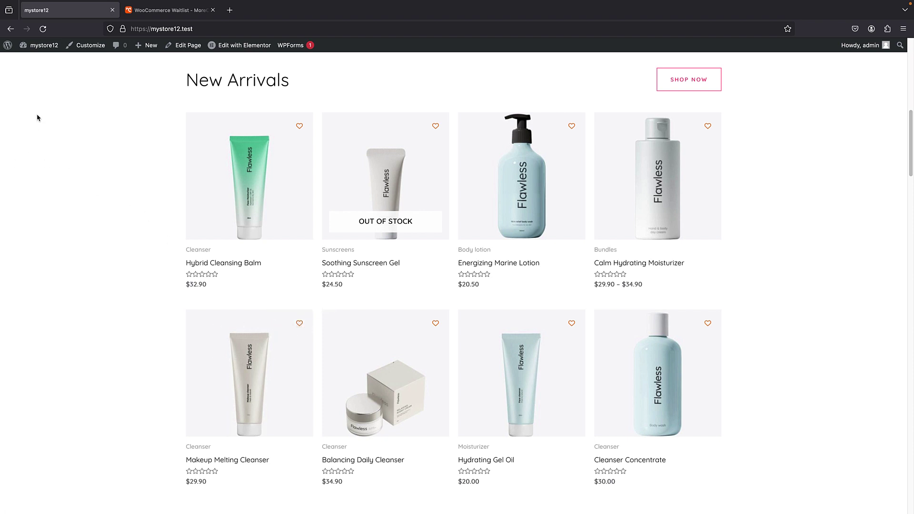
left_click(6, 55)
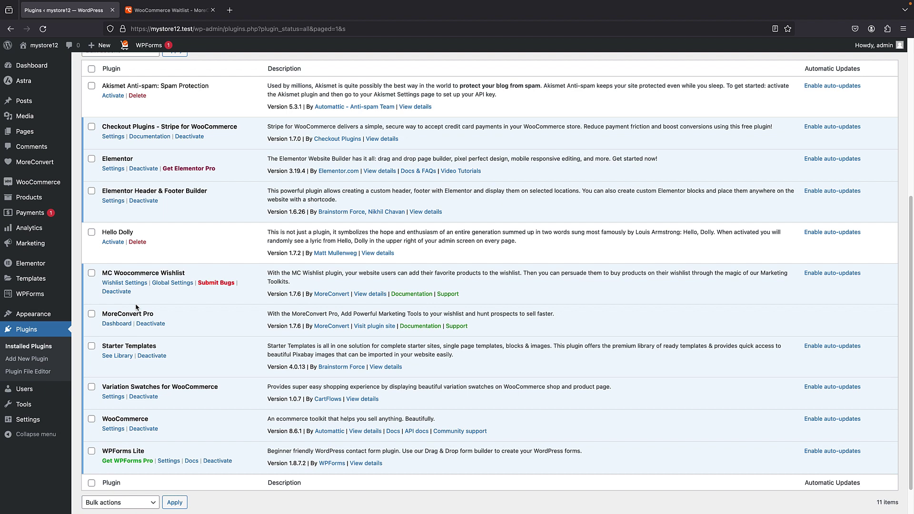
- Turn off Enable Wishlist in MoreConvert's Wishlist settings and save the change
mouse_move(40, 165)
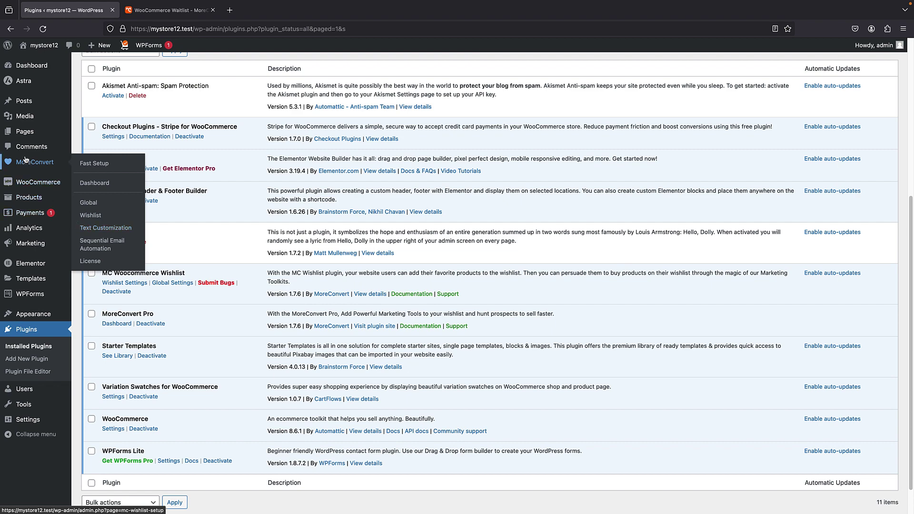
left_click(43, 30)
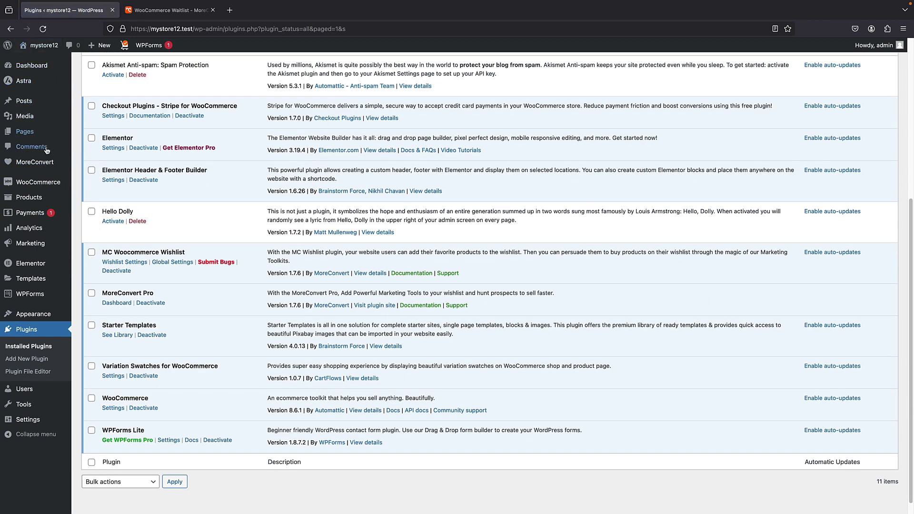
mouse_move(44, 165)
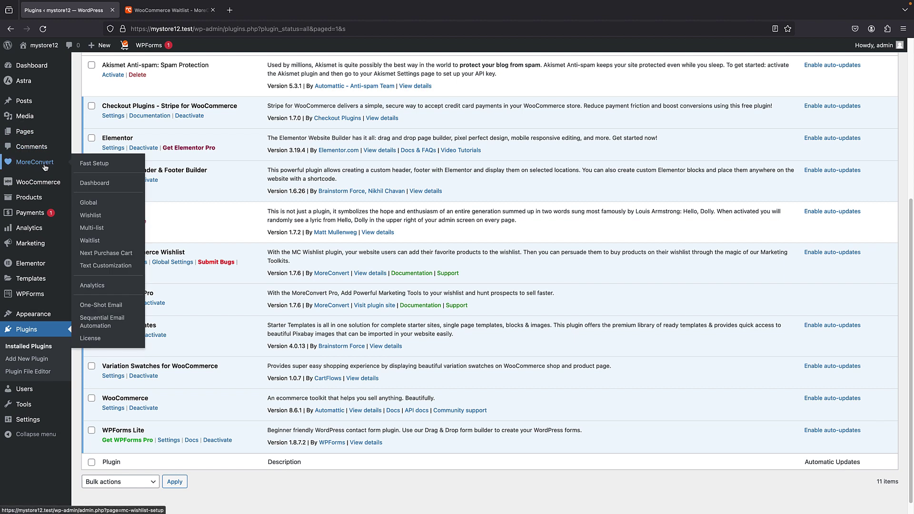
left_click(93, 220)
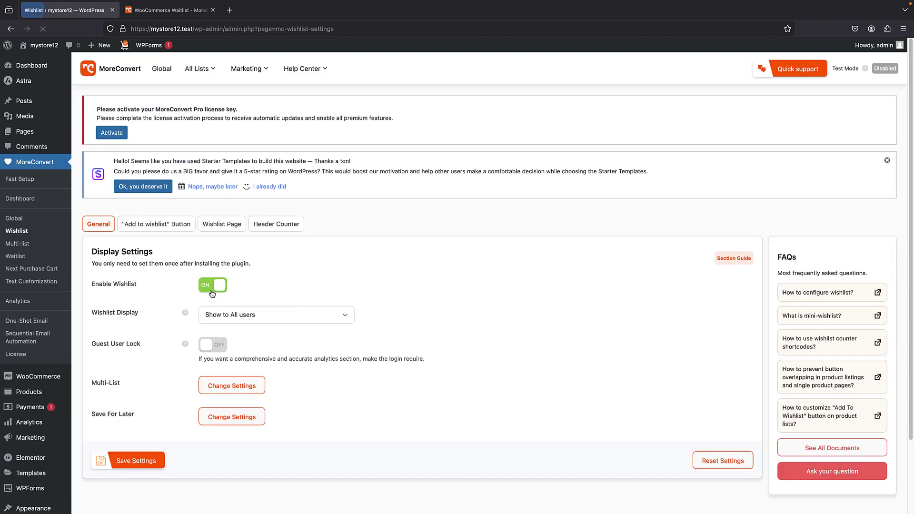
left_click(212, 288)
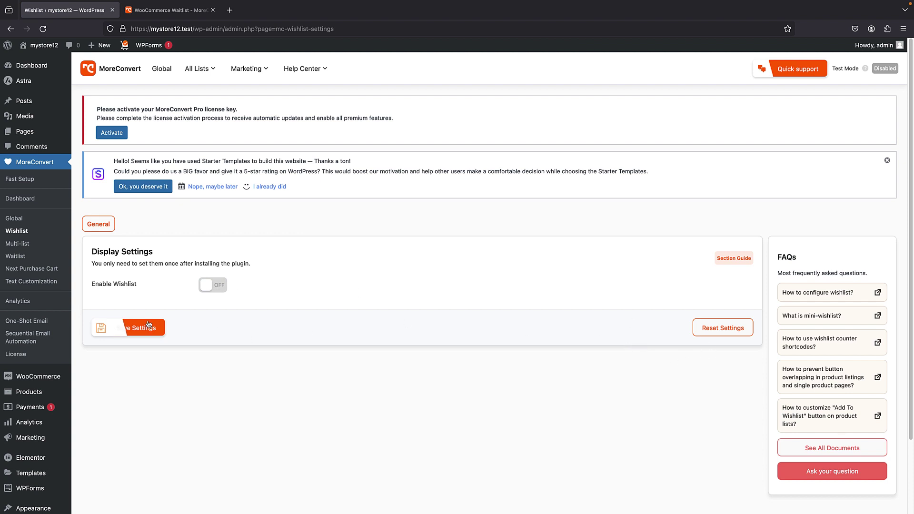
left_click(134, 332)
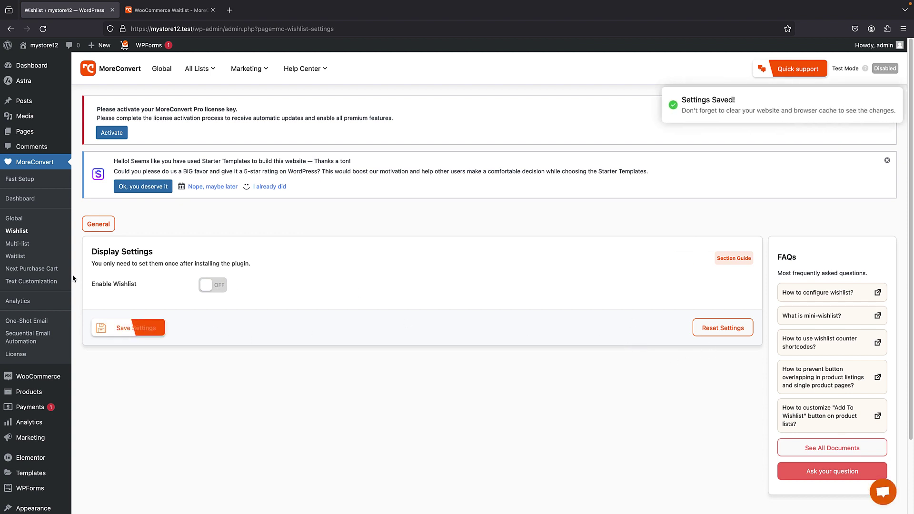
- Turn on Enable Waitlist in MoreConvert's Waitlist settings, with Waitlist Display set to Show to All users
left_click(16, 256)
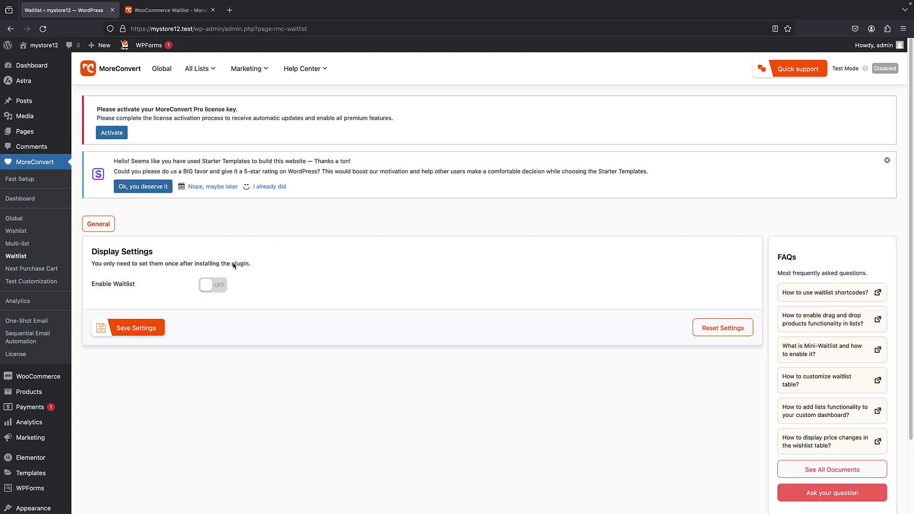
left_click(211, 286)
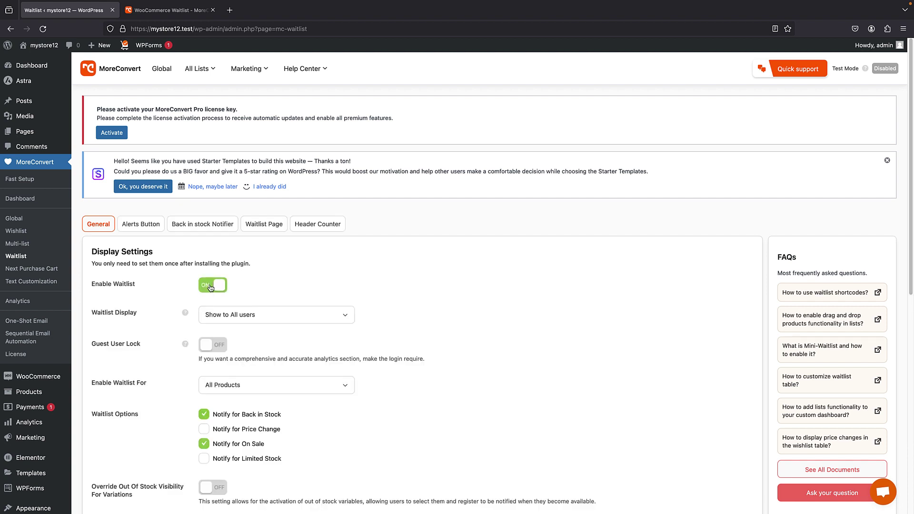
scroll(214, 295, "down", 1)
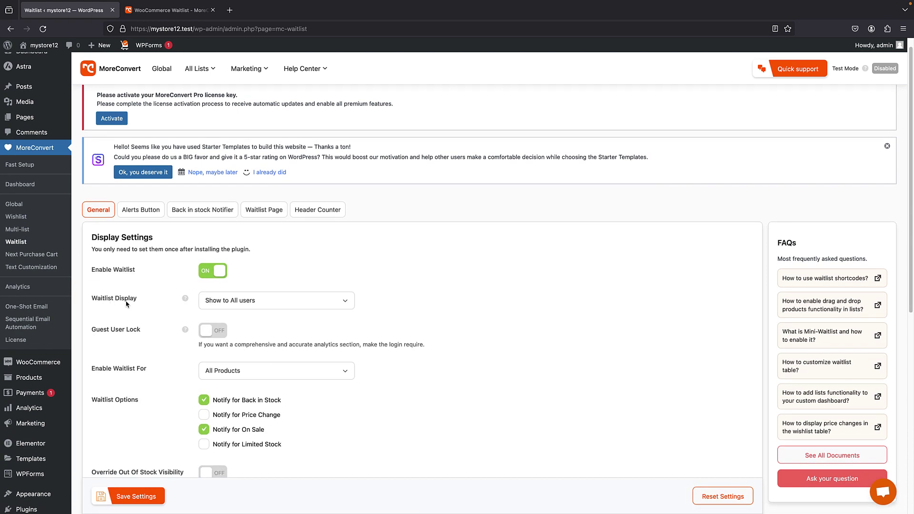
left_click(232, 301)
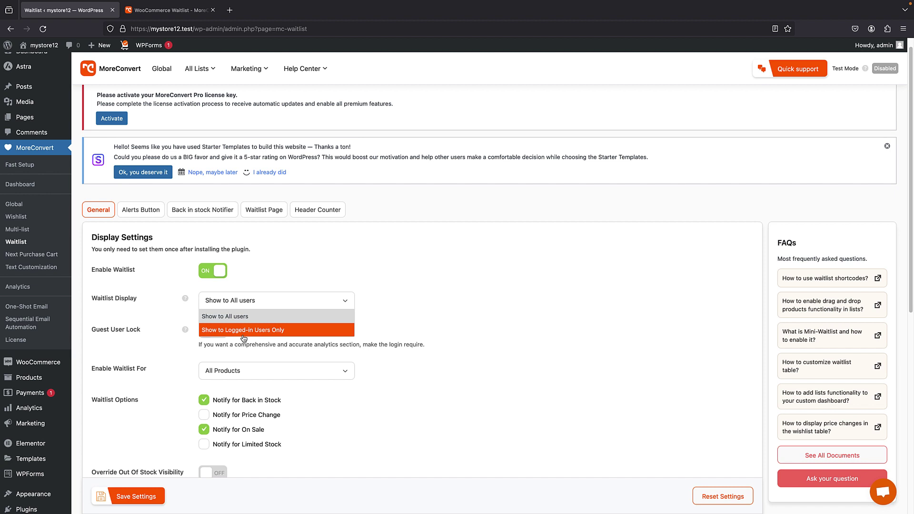
left_click(223, 320)
- Keep the waitlist enabled for All Products, and add Notify for Price Change and Notify for Limited Stock to the waitlist options
scroll(267, 316, "down", 2)
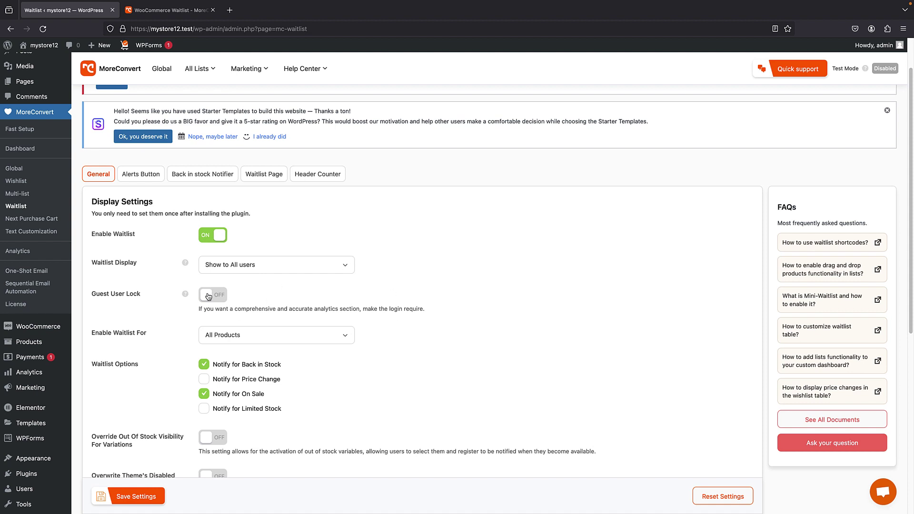
scroll(233, 292, "down", 1)
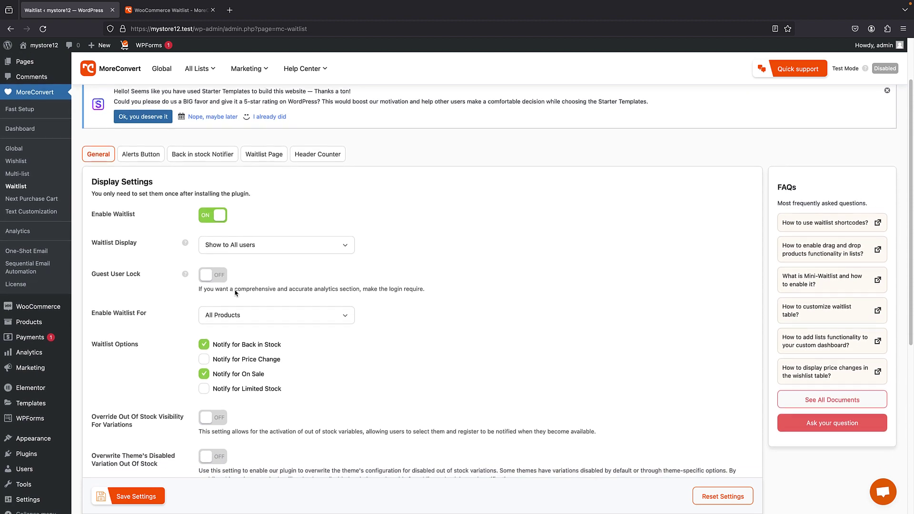
left_click(229, 320)
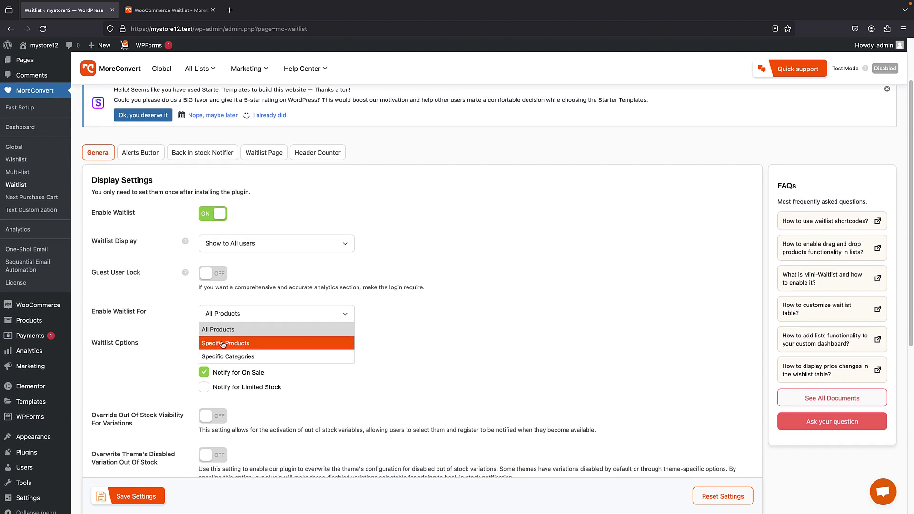
left_click(175, 325)
scroll(176, 325, "down", 1)
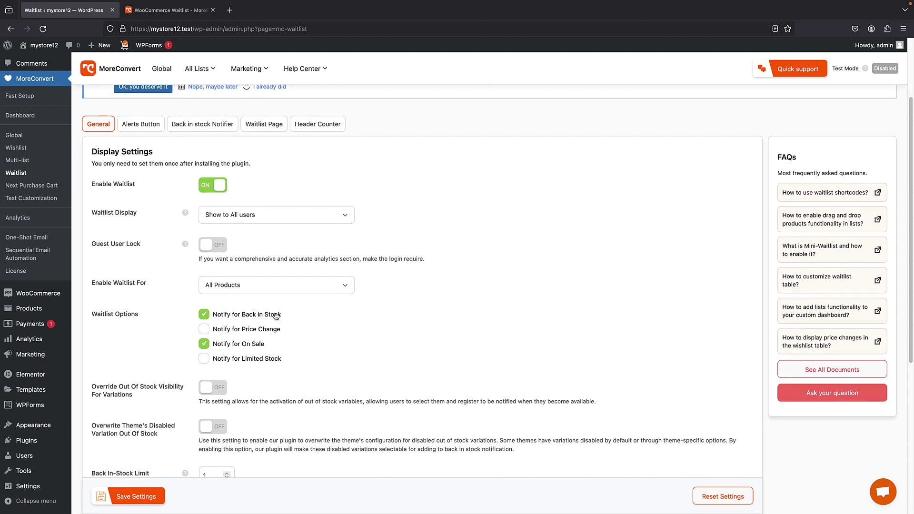
left_click(204, 330)
left_click(203, 361)
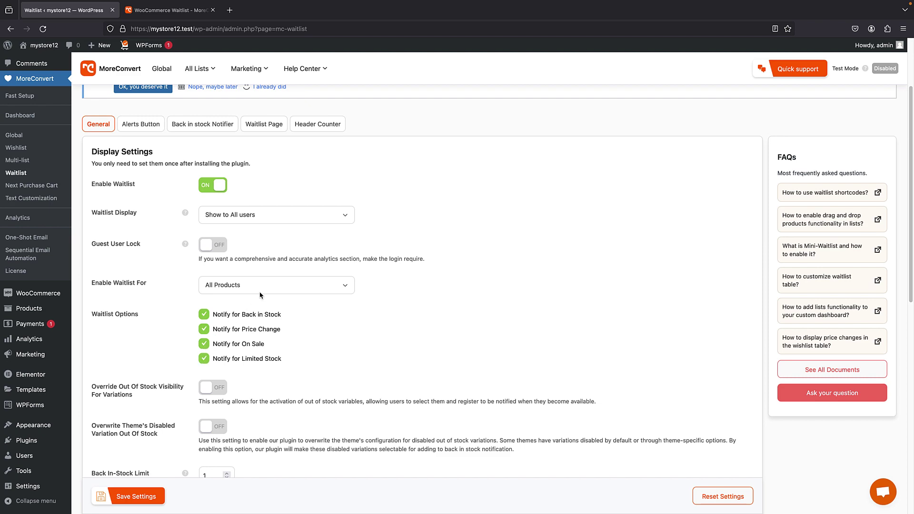
- Review the variation, stock limit and exclusion settings without changing them, and save the general waitlist settings
scroll(286, 282, "down", 5)
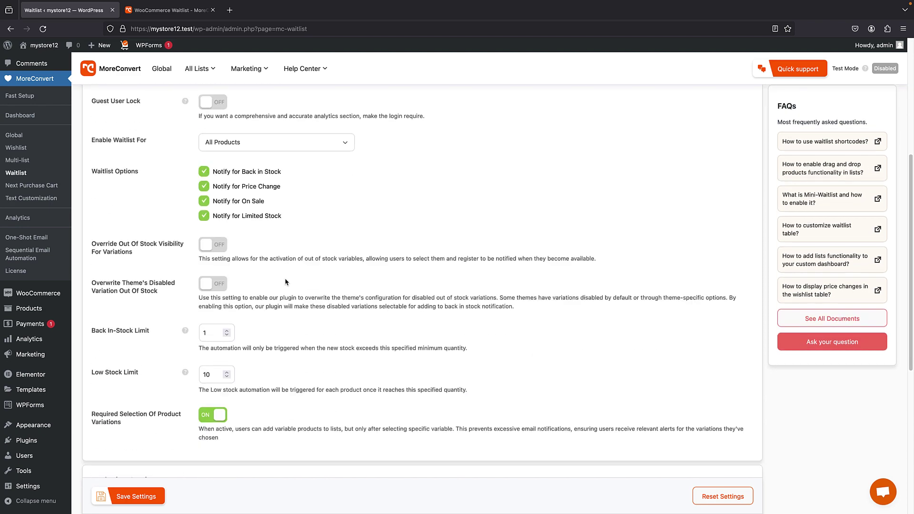
mouse_move(184, 314)
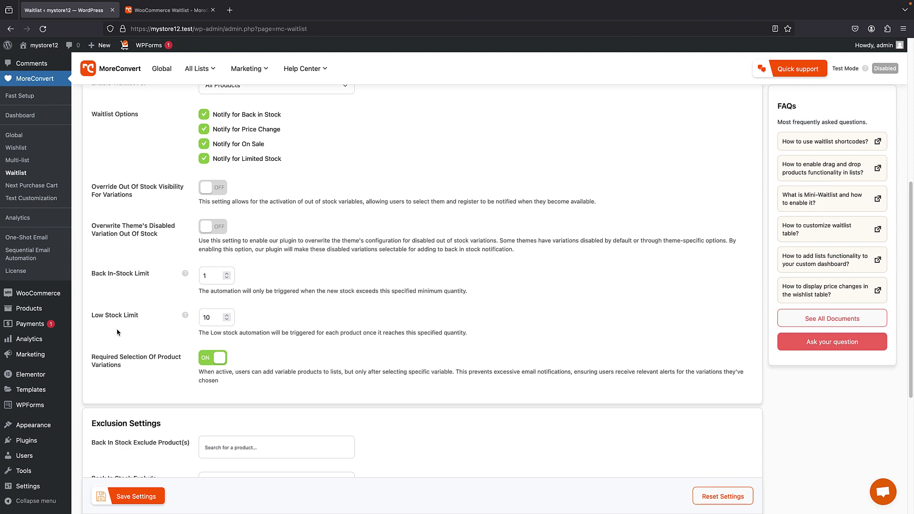
left_click(219, 318)
scroll(219, 317, "down", 3)
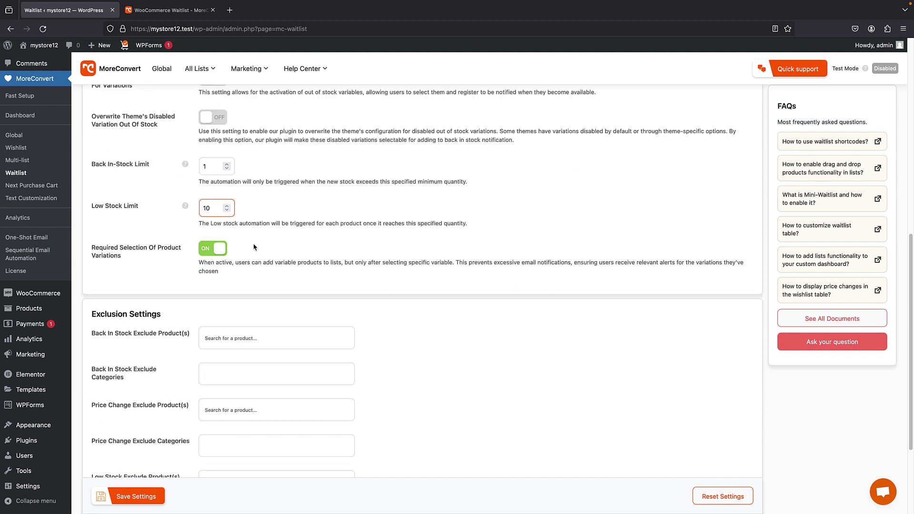
scroll(228, 231, "down", 3)
scroll(233, 216, "down", 1)
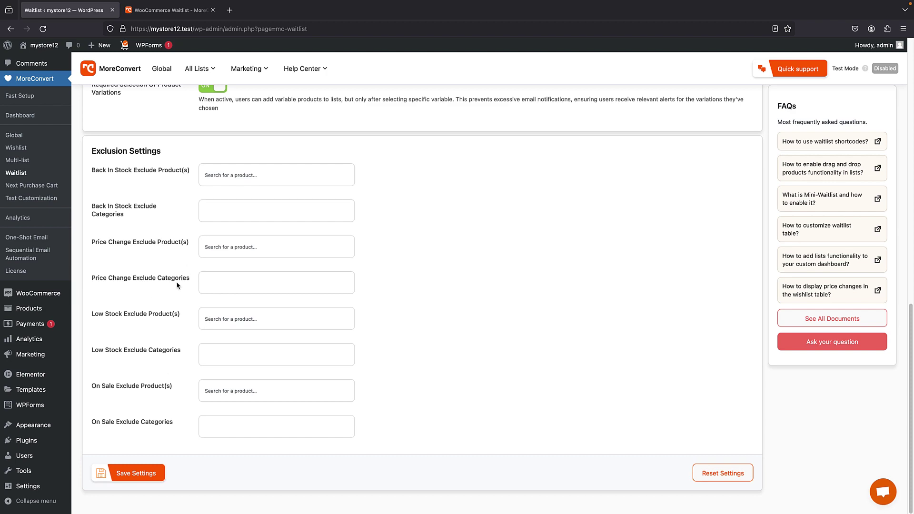
left_click(143, 473)
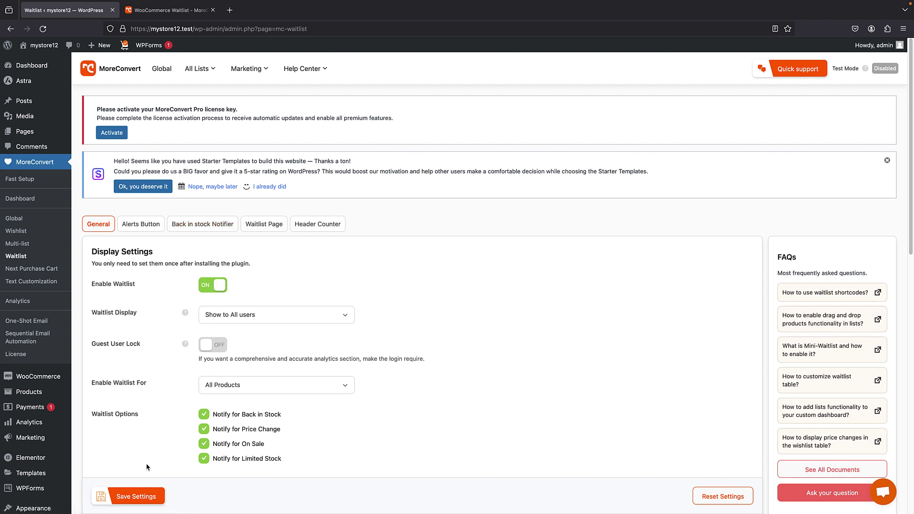
left_click(121, 502)
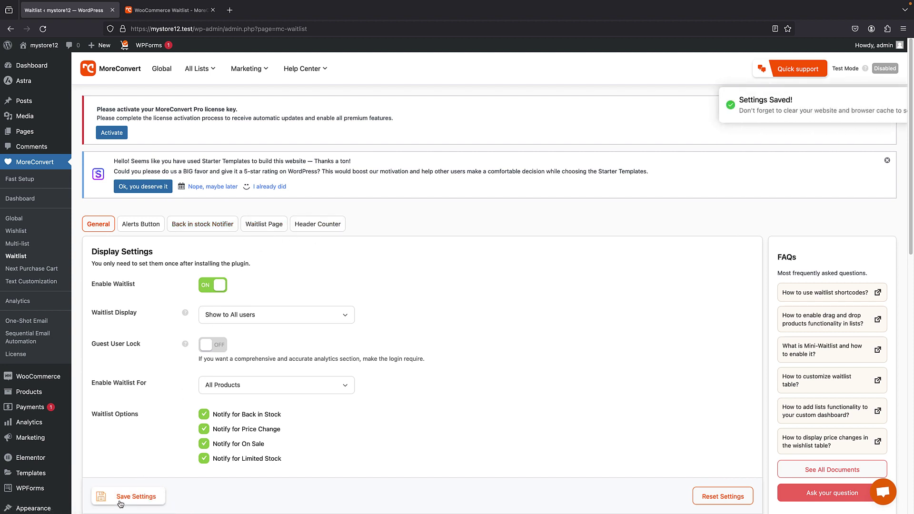
- Open the storefront in a new tab and subscribe to the Product Back In-stock notification for Soothing Sunscreen Gel
right_click(46, 50)
left_click(71, 54)
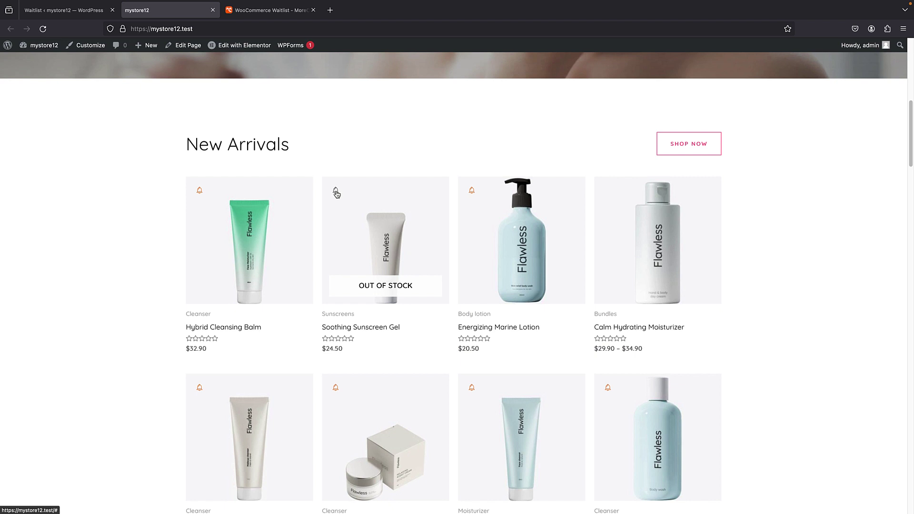
left_click(335, 191)
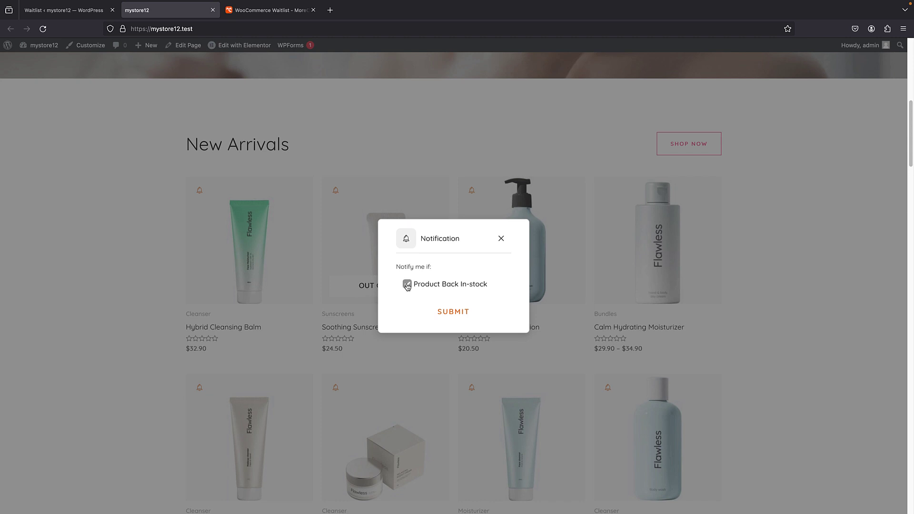
left_click(453, 315)
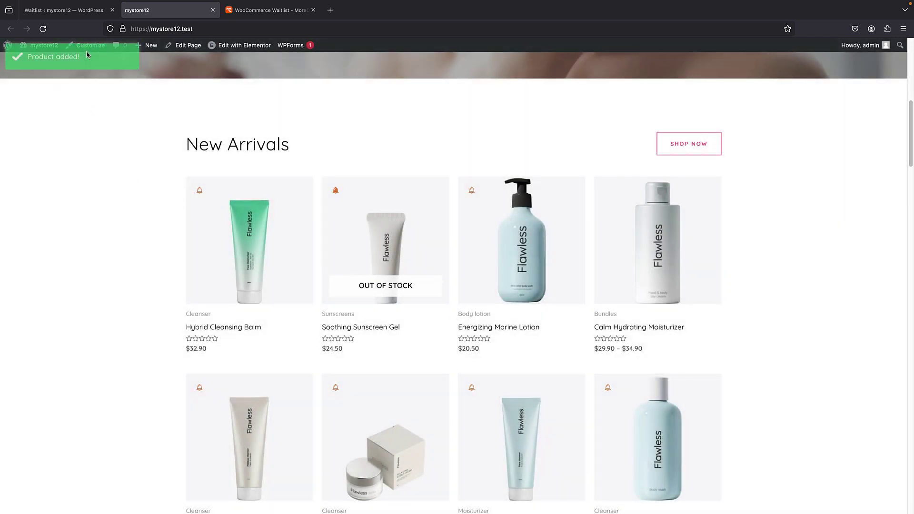
- Go to mystore12.test/my-account/ and open the account's Wishlist section to view its notifications list
scroll(298, 224, "up", 10)
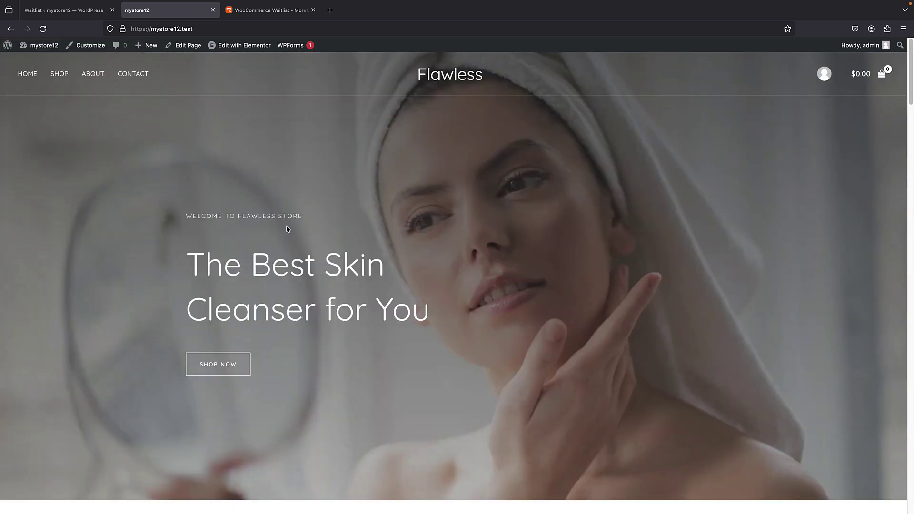
left_click(200, 29)
type("/my-account/")
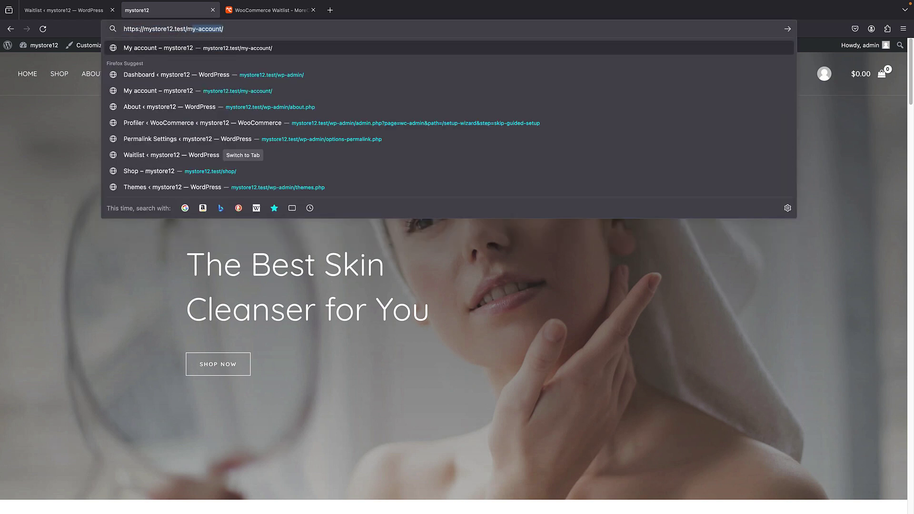
key("Return")
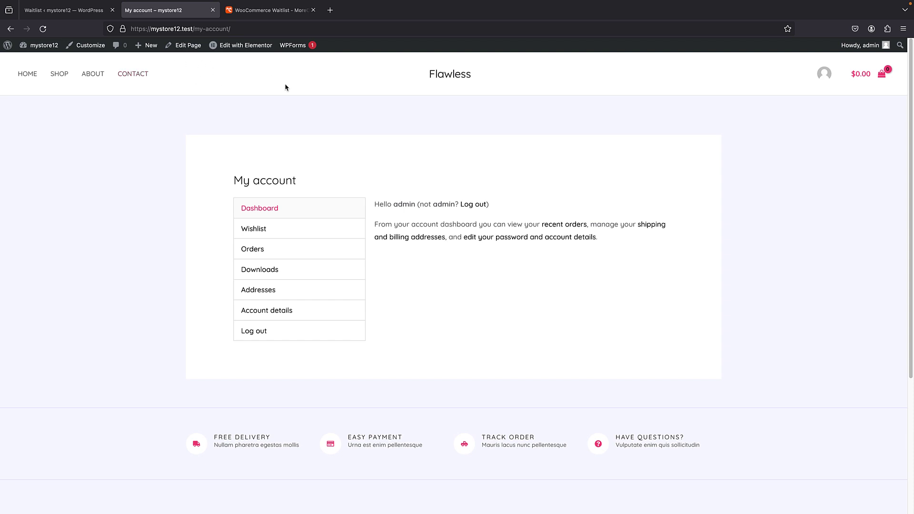
left_click(263, 232)
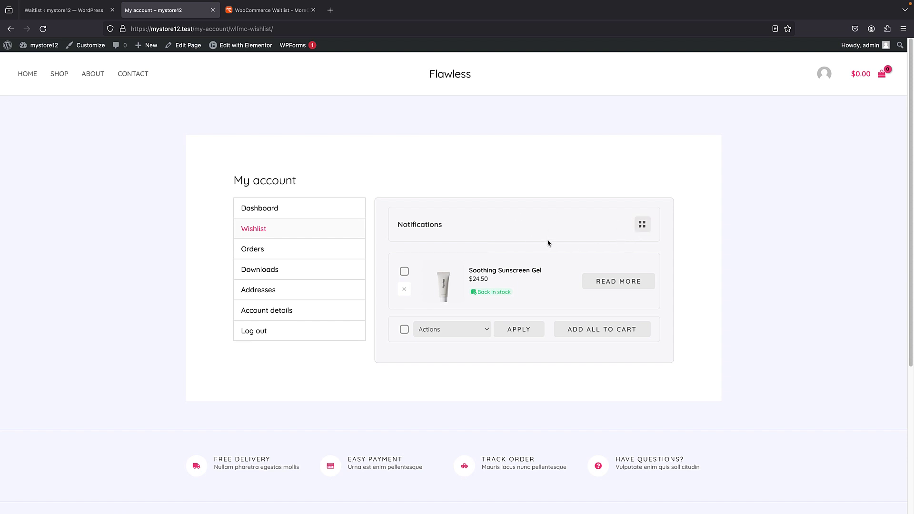
- Switch the notifications list to grid view and back to list view, and remove Soothing Sunscreen Gel from it
left_click(642, 225)
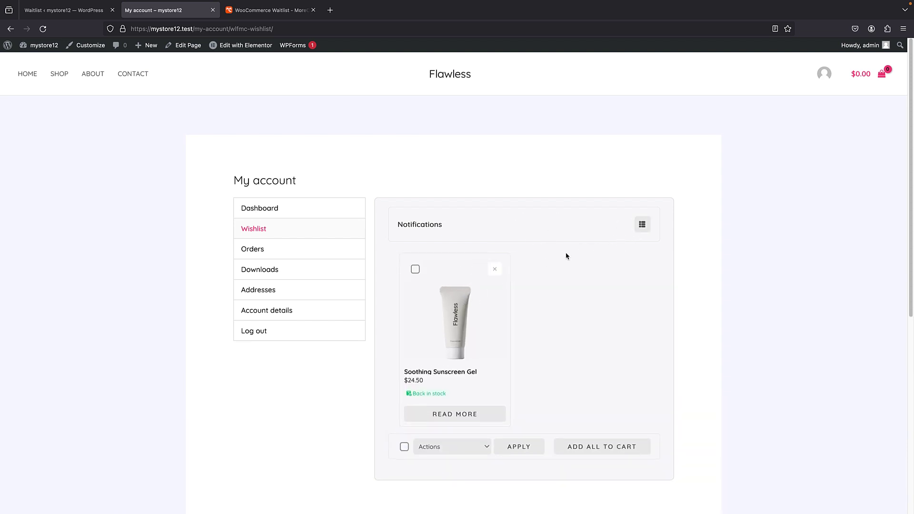
left_click(642, 226)
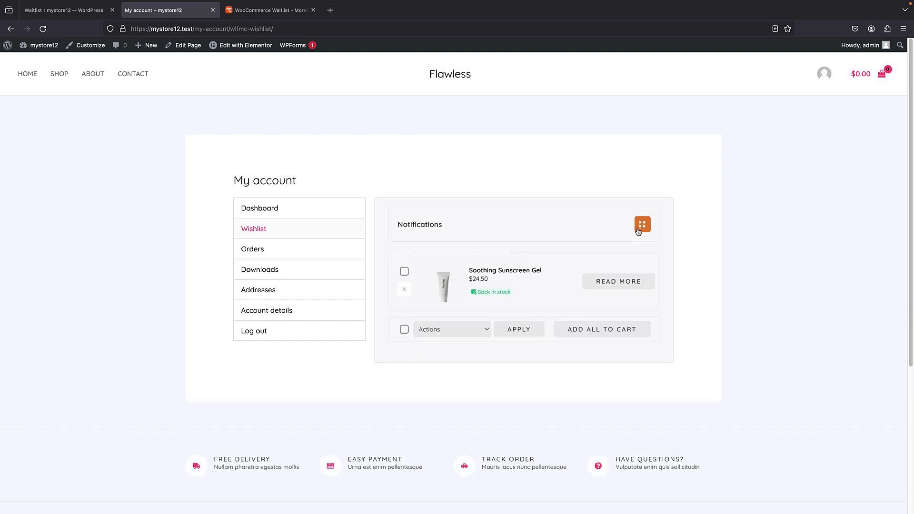
left_click(406, 291)
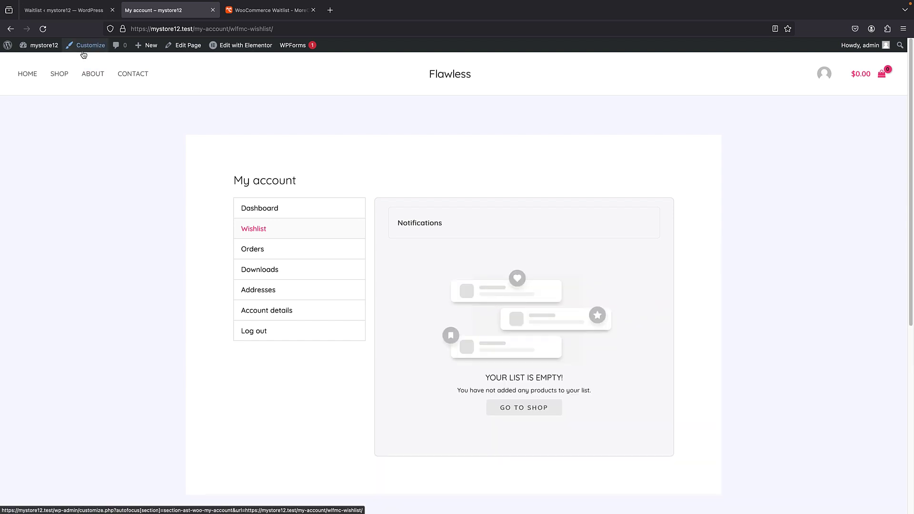
- Open the shop page and subscribe to the Price Changed and Product Gets an Offer notifications for Almond Milk Lotion
left_click(58, 76)
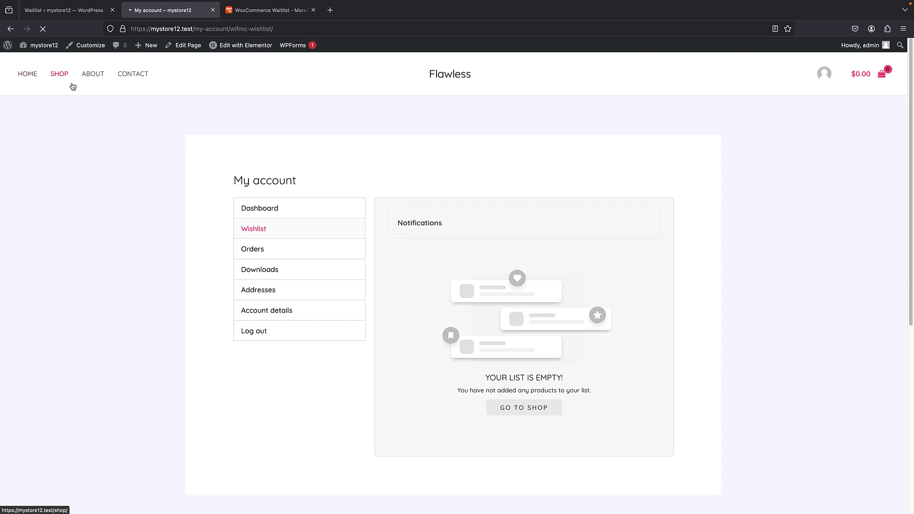
scroll(426, 205, "down", 1)
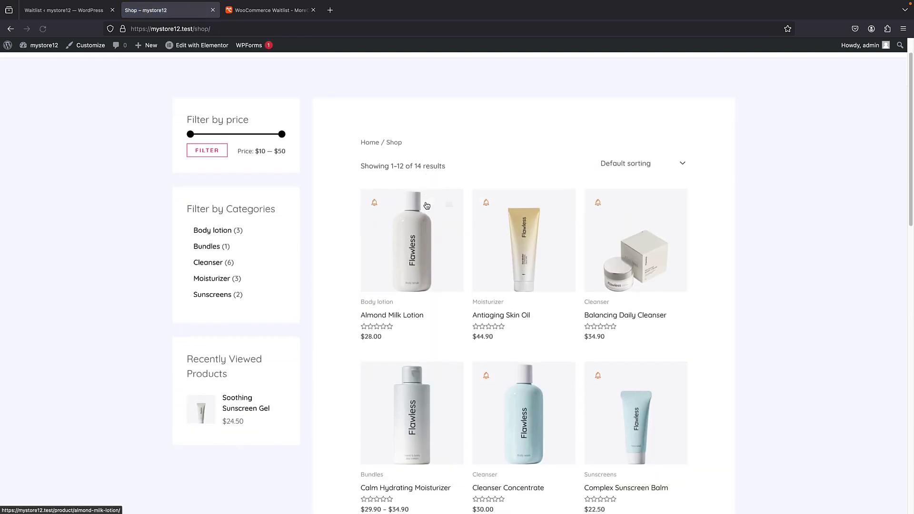
scroll(427, 206, "down", 1)
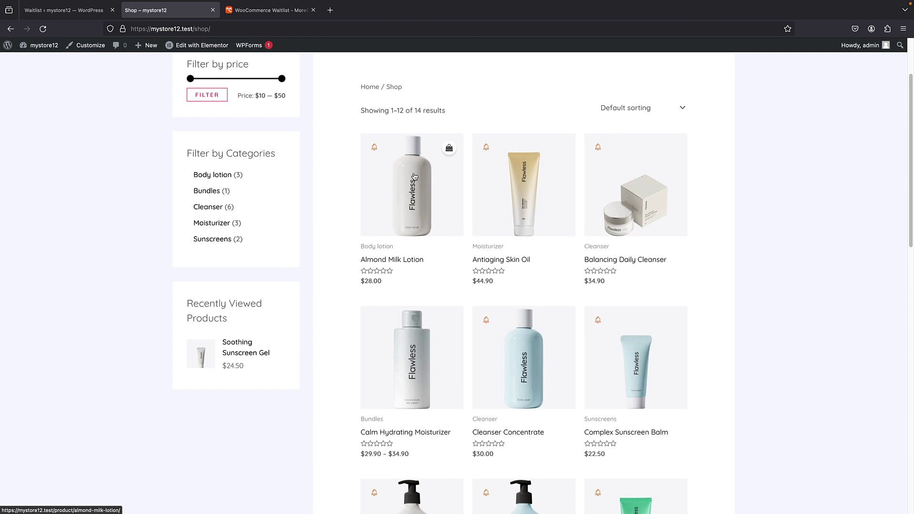
left_click(374, 148)
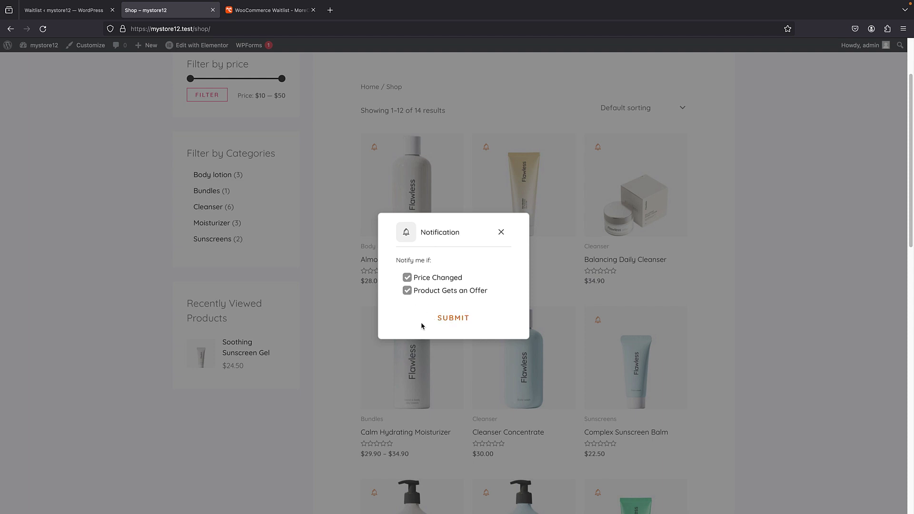
left_click(451, 318)
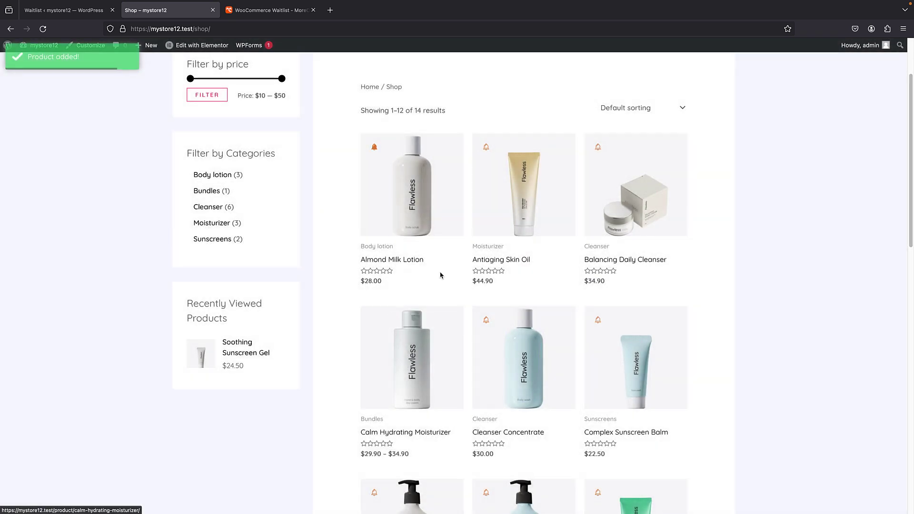
scroll(412, 276, "down", 10)
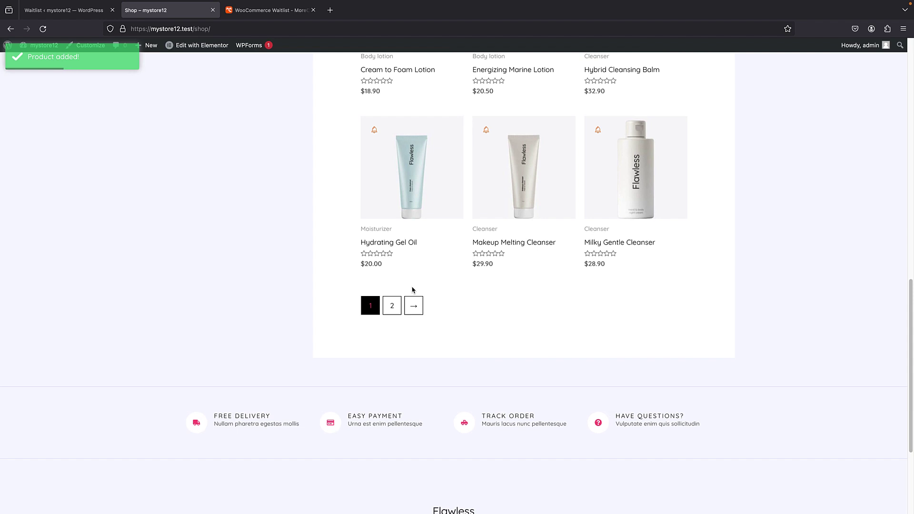
scroll(402, 299, "up", 7)
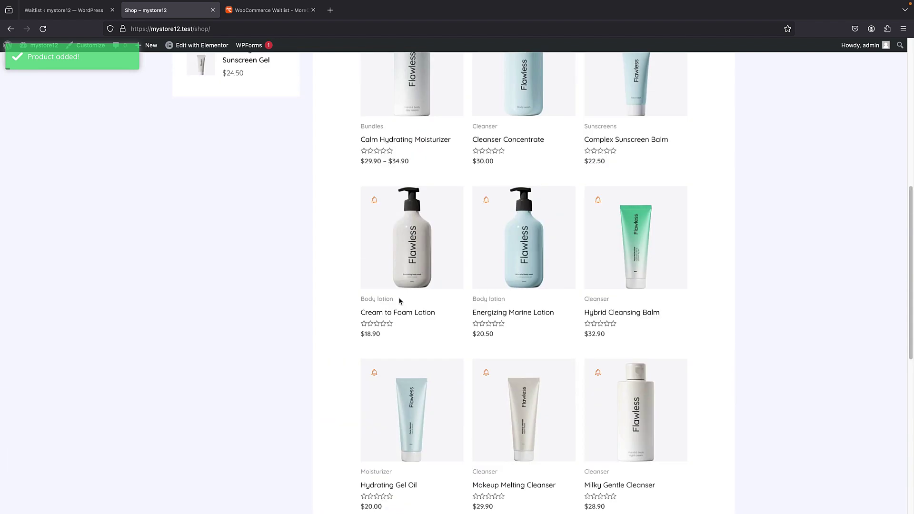
scroll(400, 301, "up", 3)
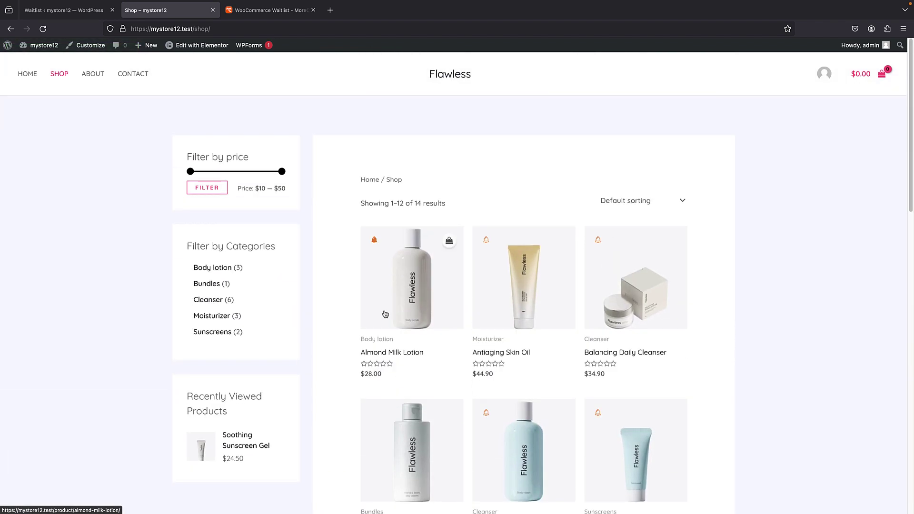
- Open the Alerts Button section of the waitlist settings and load the store's home page in the second browser tab
left_click(8, 46)
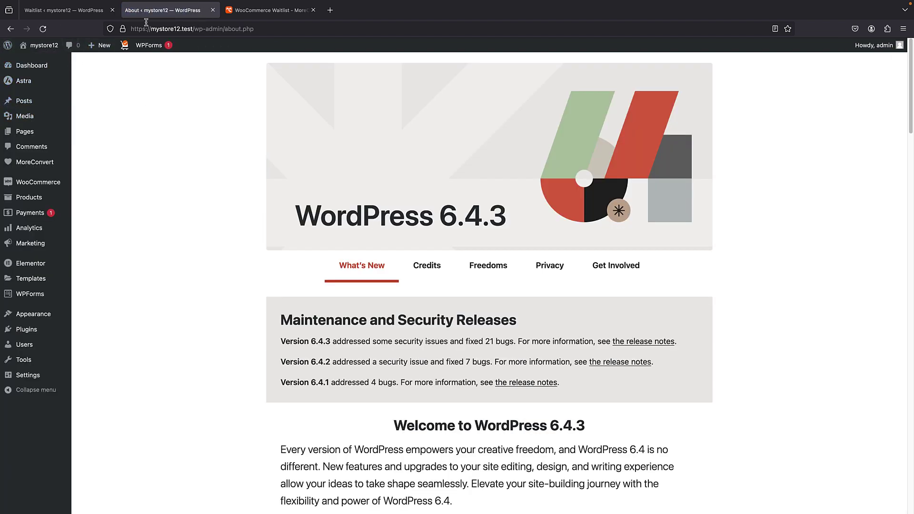
left_click(64, 10)
scroll(214, 167, "down", 2)
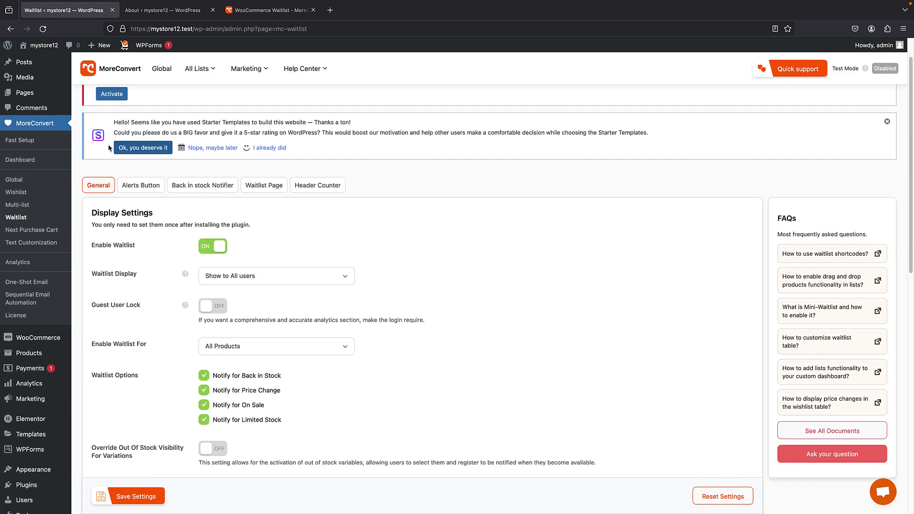
left_click(139, 177)
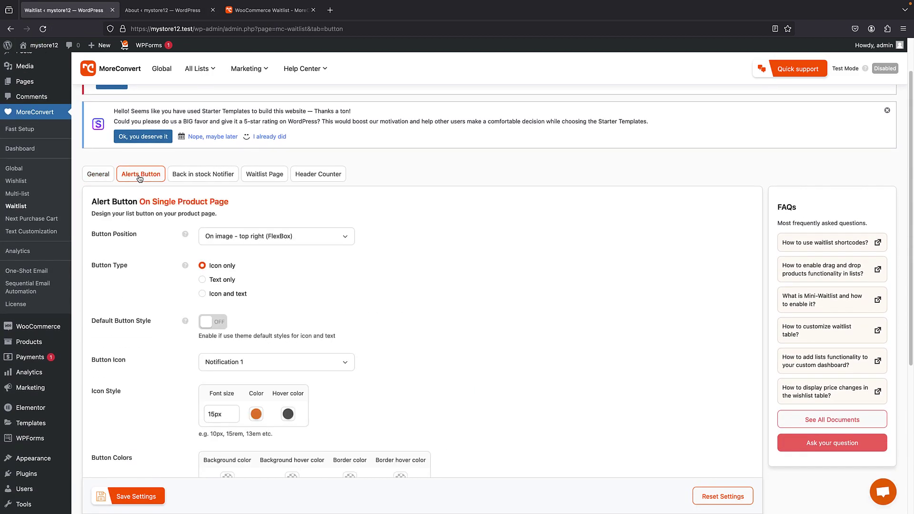
left_click(252, 237)
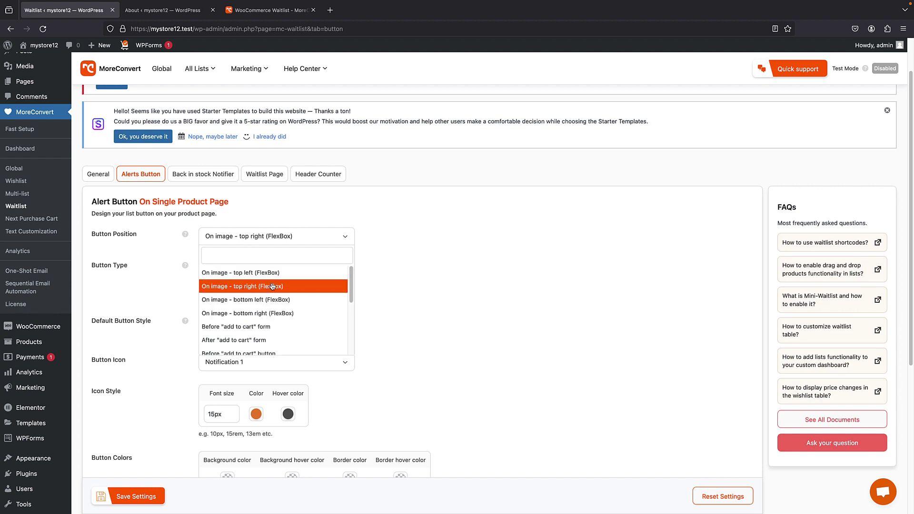
left_click(146, 10)
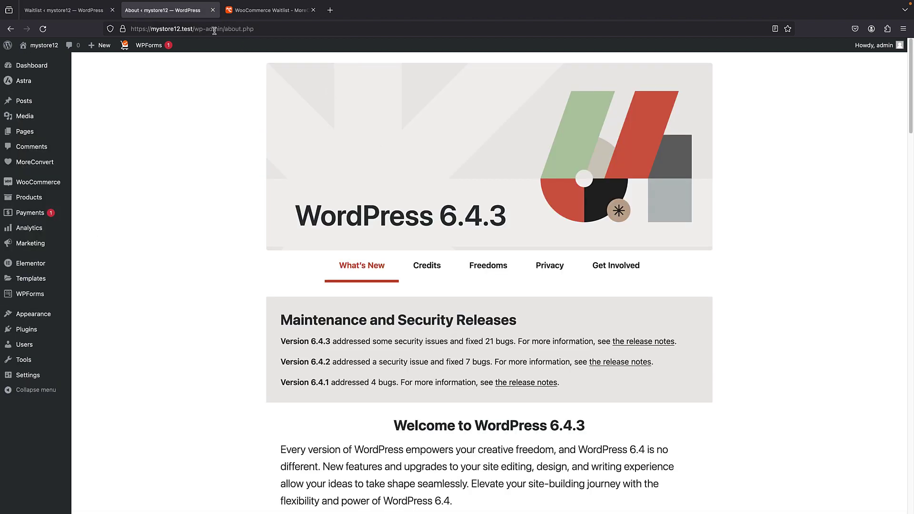
left_click(43, 50)
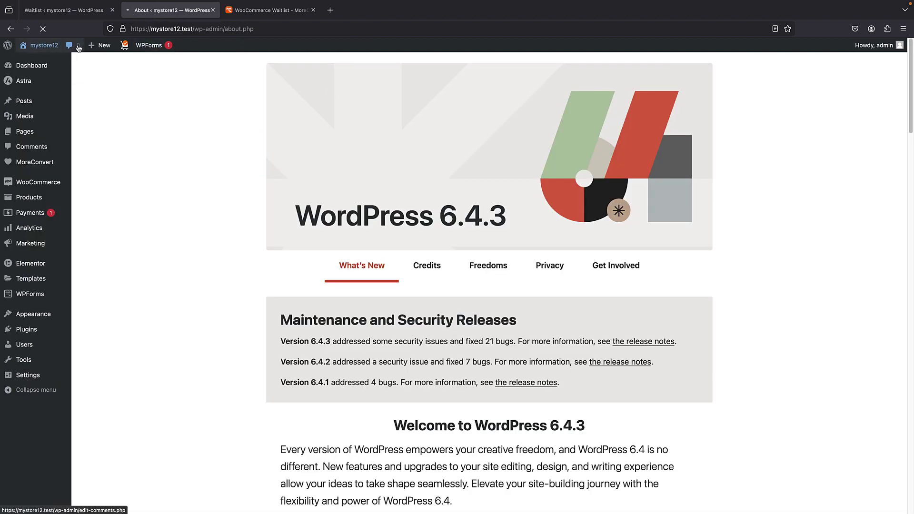
left_click(56, 14)
- Try Use shortcode as the single product page button position, select its shortcode, and restore On image - top right (FlexBox)
scroll(254, 285, "down", 3)
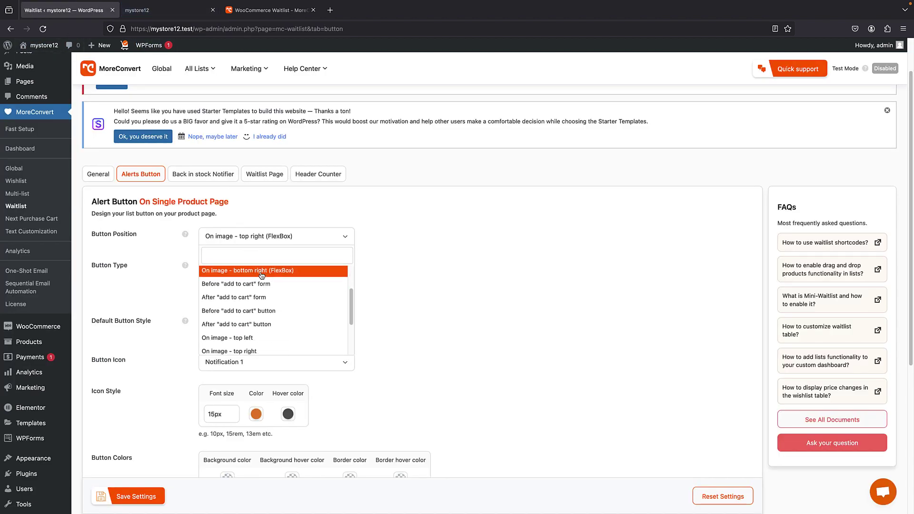
scroll(256, 288, "down", 2)
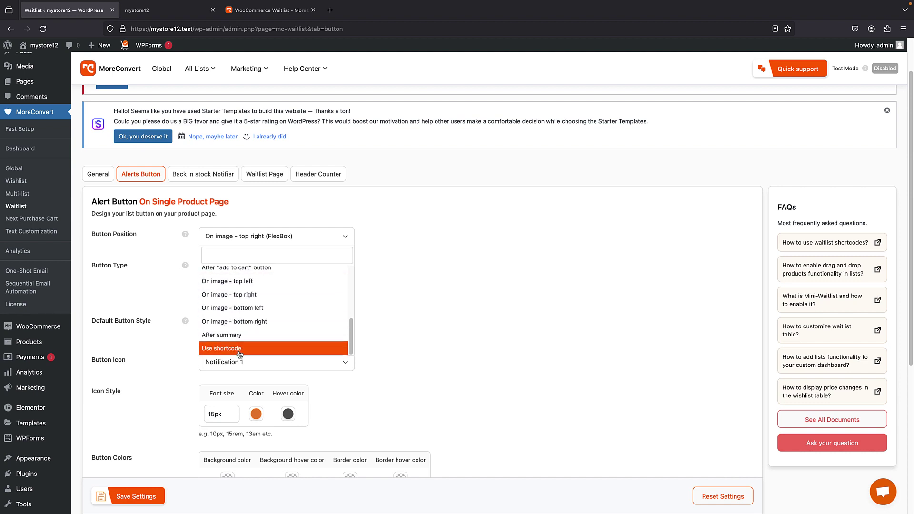
left_click(212, 353)
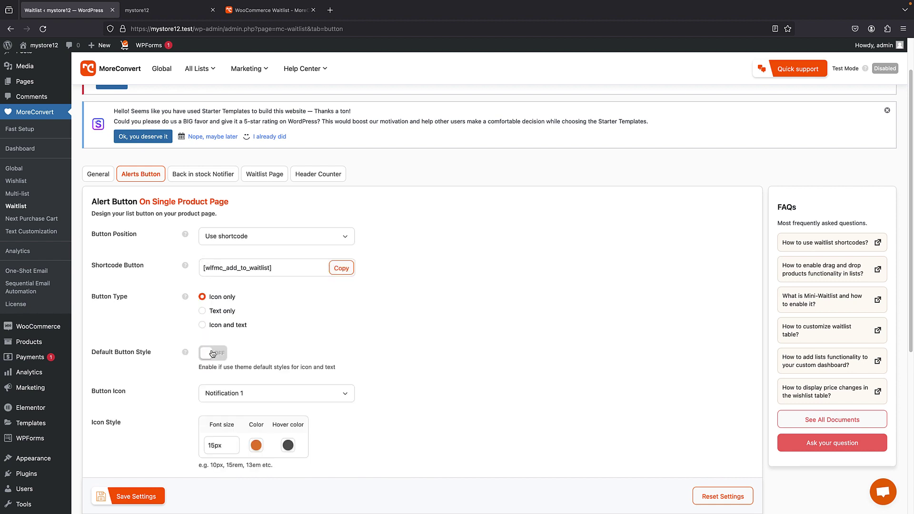
left_click(229, 267)
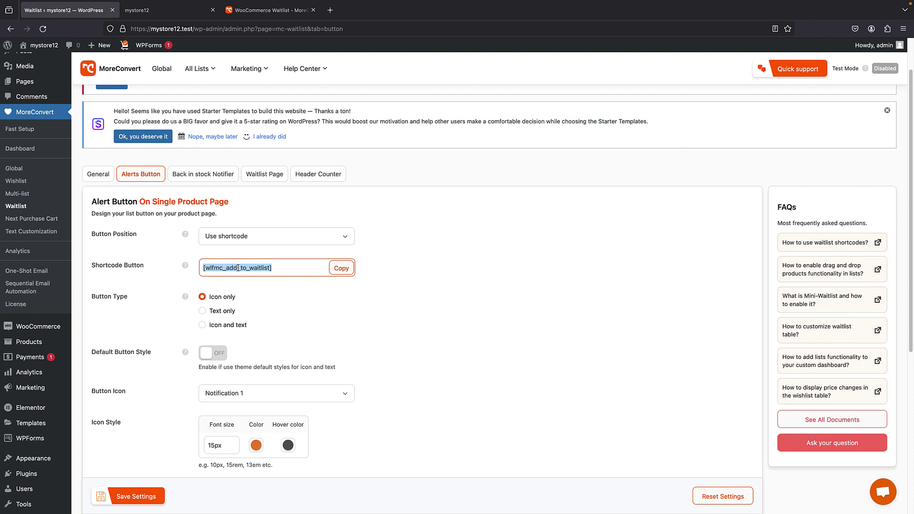
left_click(249, 241)
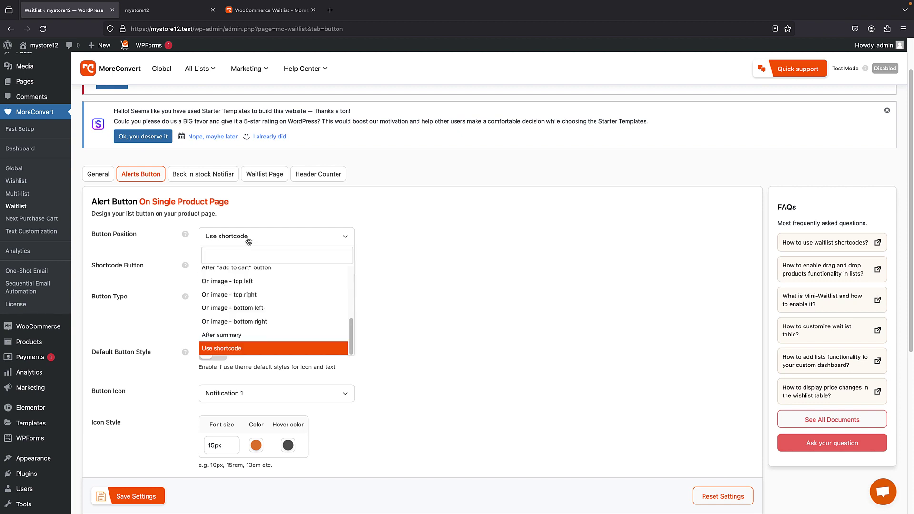
scroll(255, 294, "up", 5)
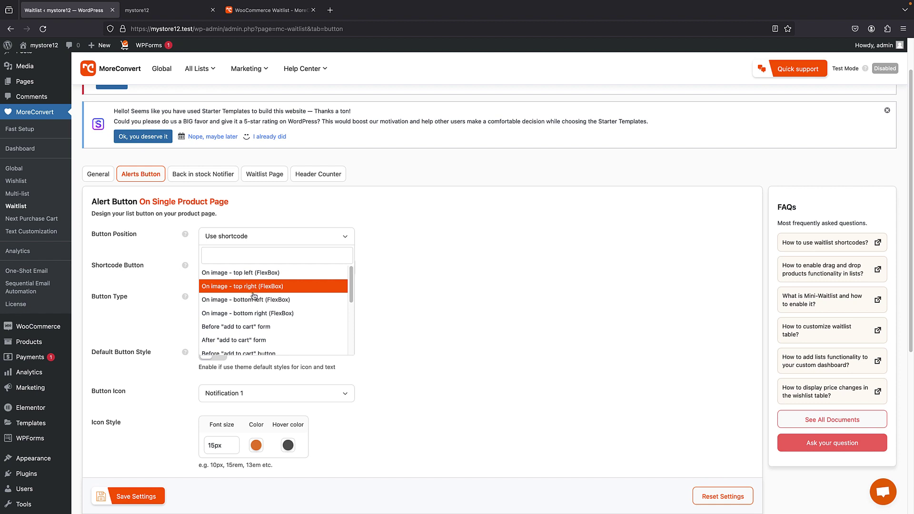
left_click(255, 286)
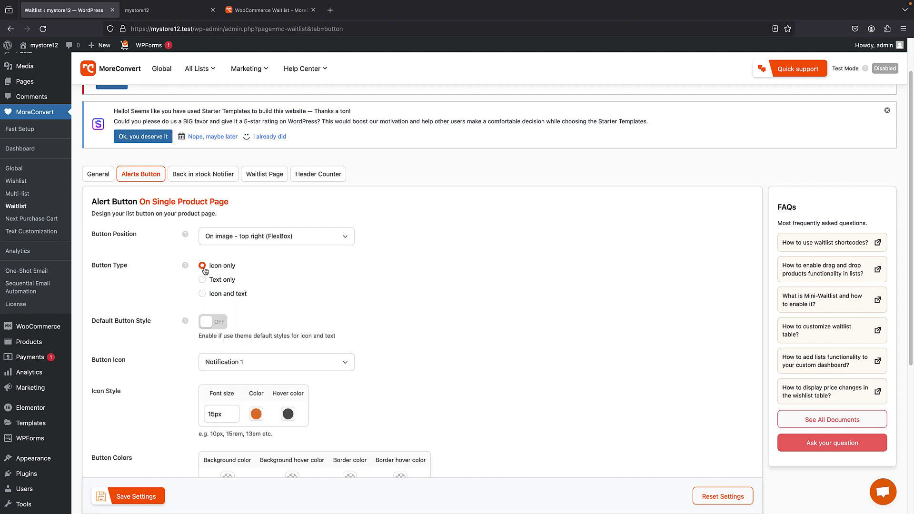
- Set the single product page alert button to Icon and text with the Notification 4 light icon, and save the settings
left_click(202, 293)
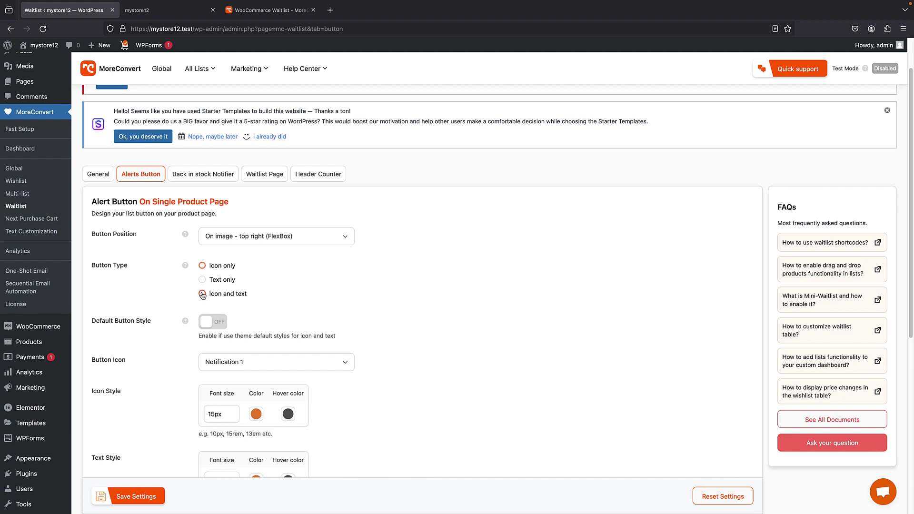
scroll(240, 296, "down", 1)
scroll(241, 281, "down", 2)
left_click(244, 296)
scroll(257, 367, "down", 3)
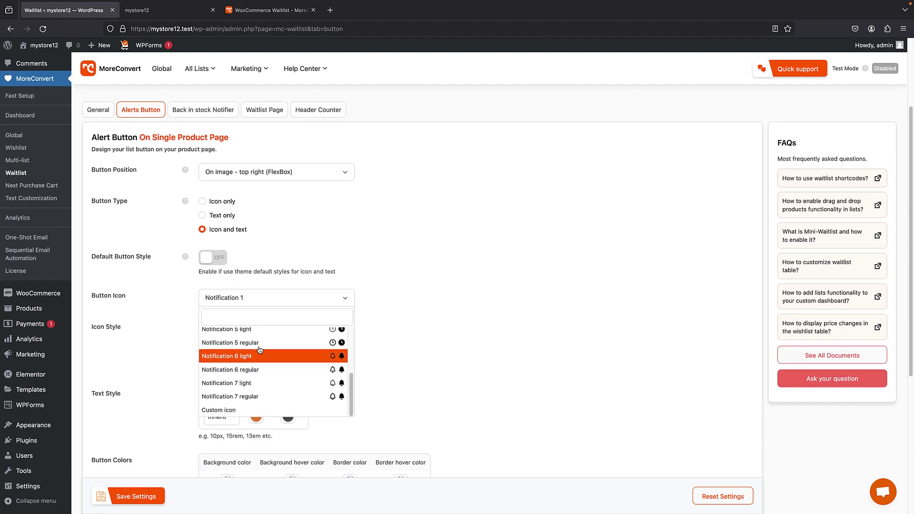
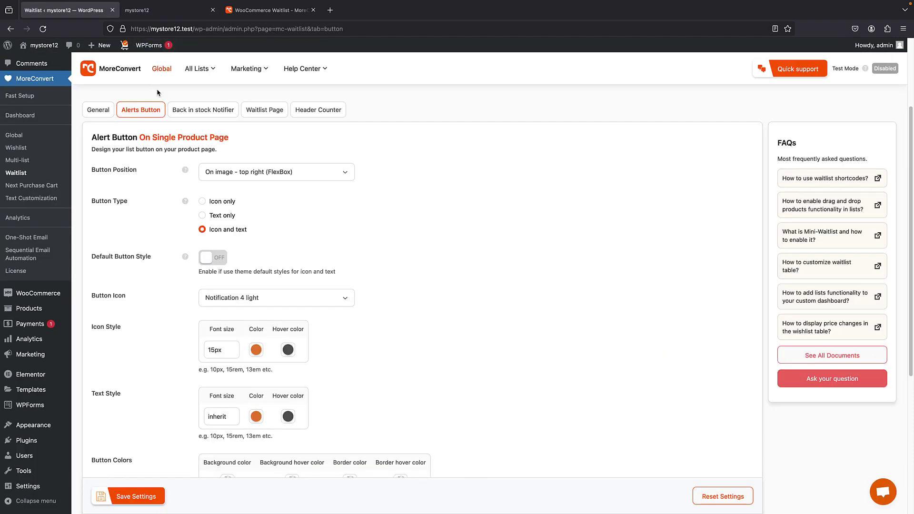
- Examine the alert button on the storefront's Soothing Sunscreen Gel product page and return to the waitlist settings
left_click(149, 15)
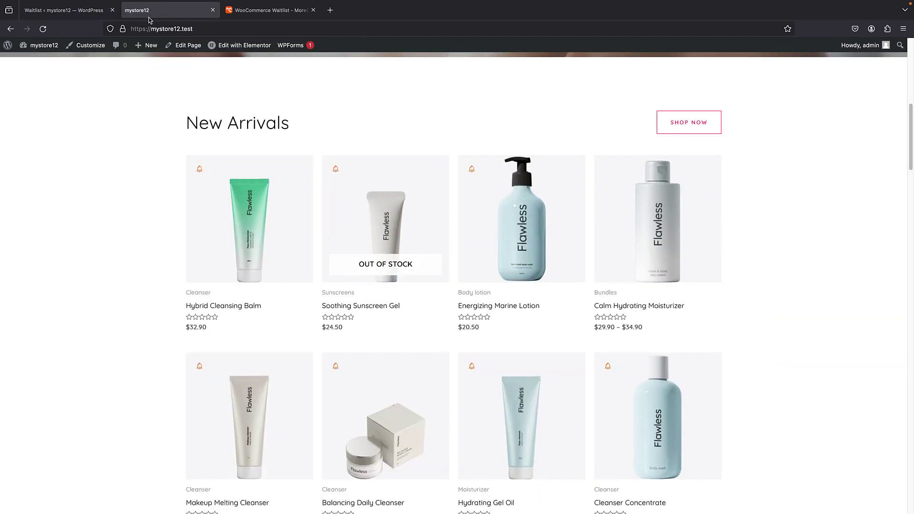
left_click(48, 10)
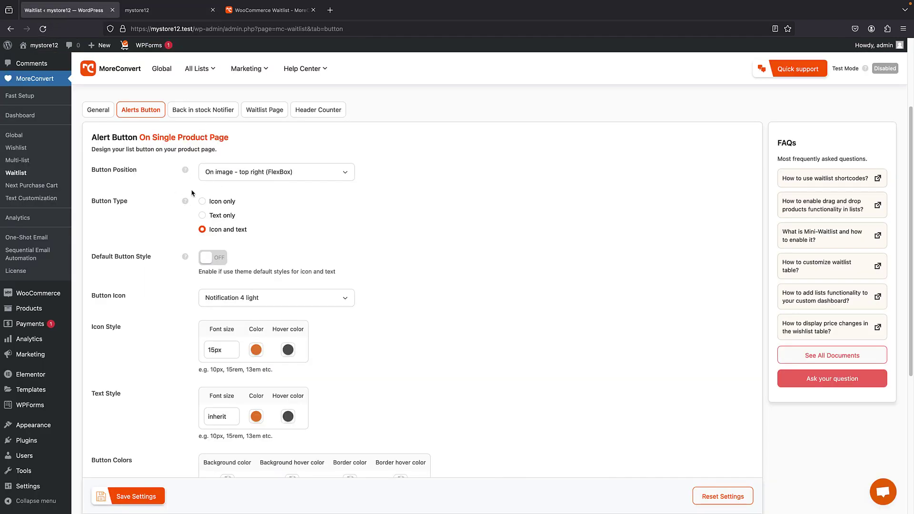
left_click(172, 10)
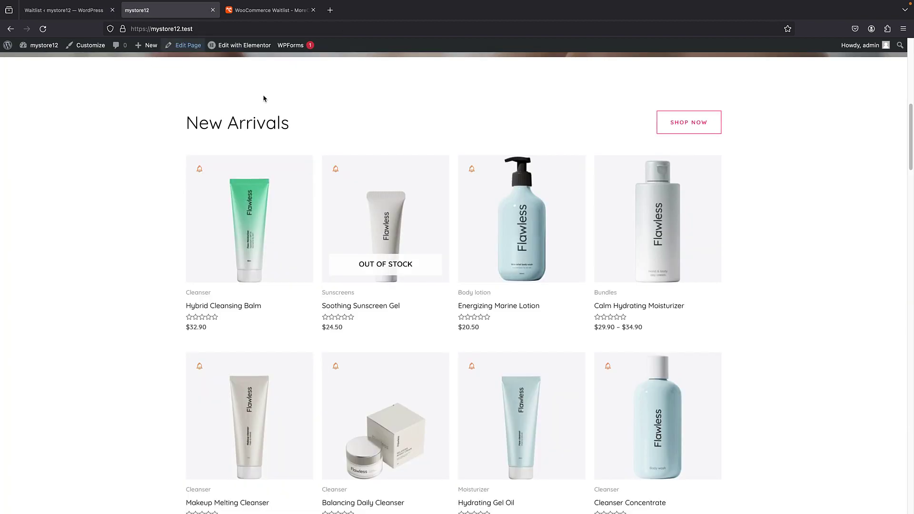
left_click(370, 217)
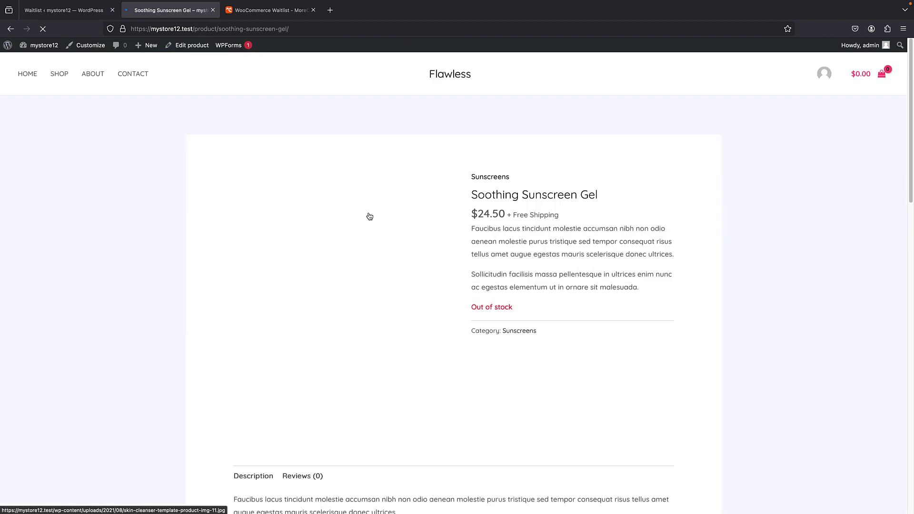
mouse_move(419, 187)
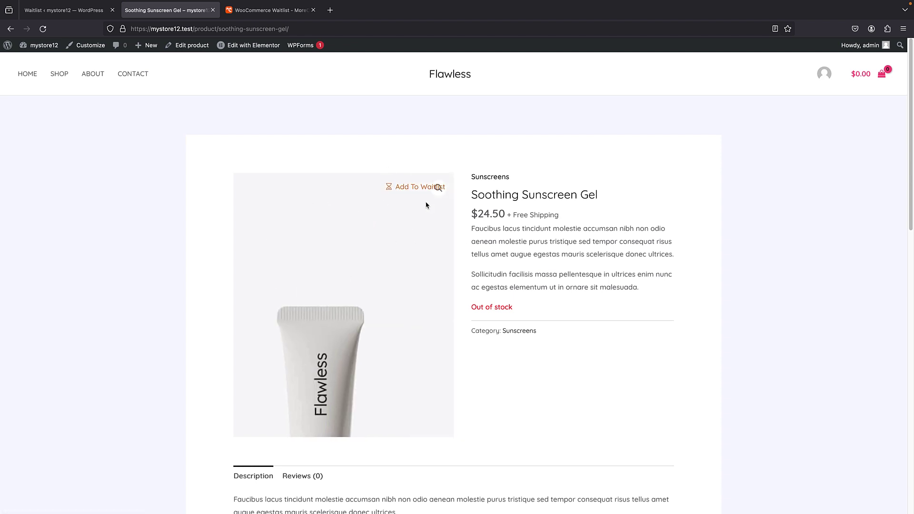
left_click(70, 11)
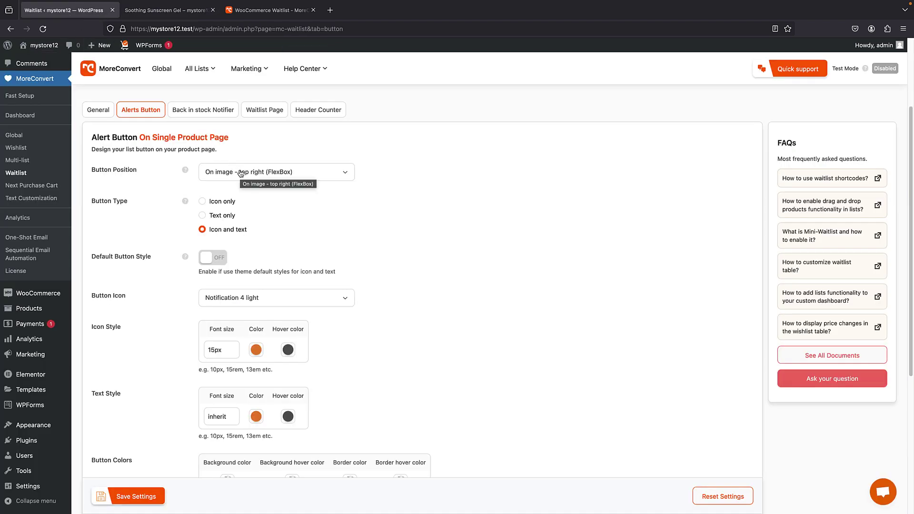
- Set the product listings alert button to Icon and text with the Notification 4 regular icon
scroll(234, 192, "down", 5)
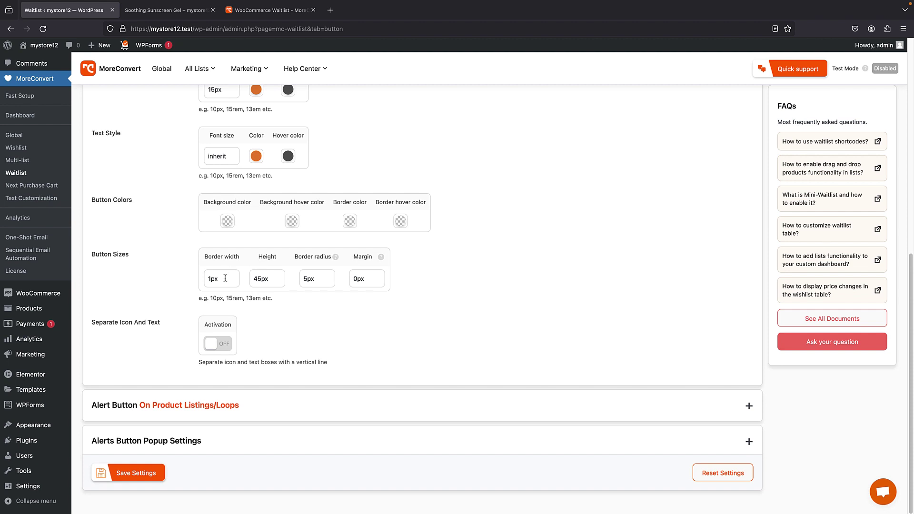
left_click(257, 411)
scroll(266, 200, "up", 5)
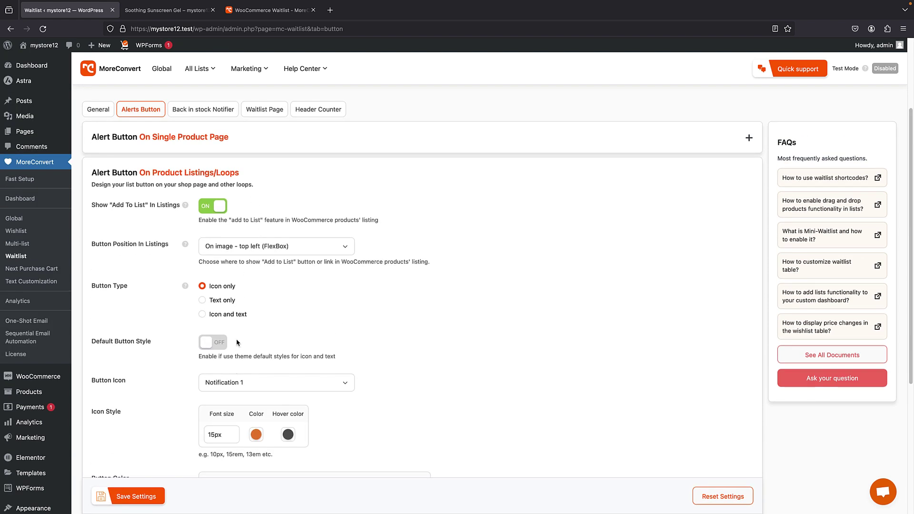
scroll(238, 342, "down", 5)
scroll(255, 222, "up", 2)
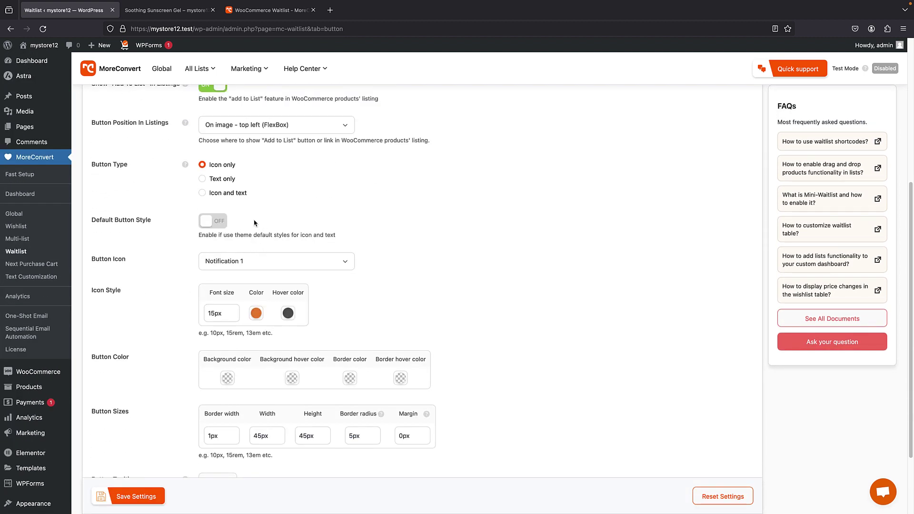
left_click(204, 194)
left_click(244, 263)
scroll(247, 342, "down", 1)
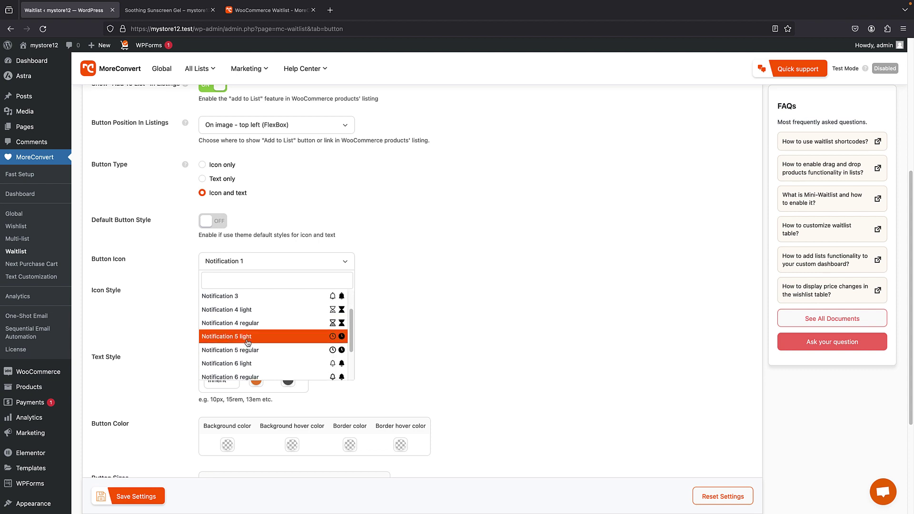
left_click(247, 324)
- Set the icon and text colors of the product listings alert button to red, rgb(221,51,51), and save the settings
left_click(256, 313)
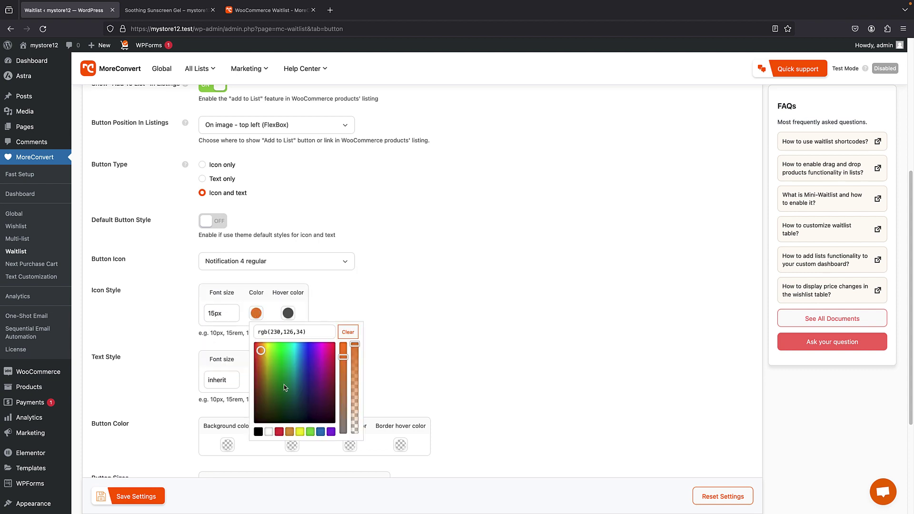
left_click(279, 431)
left_click(237, 370)
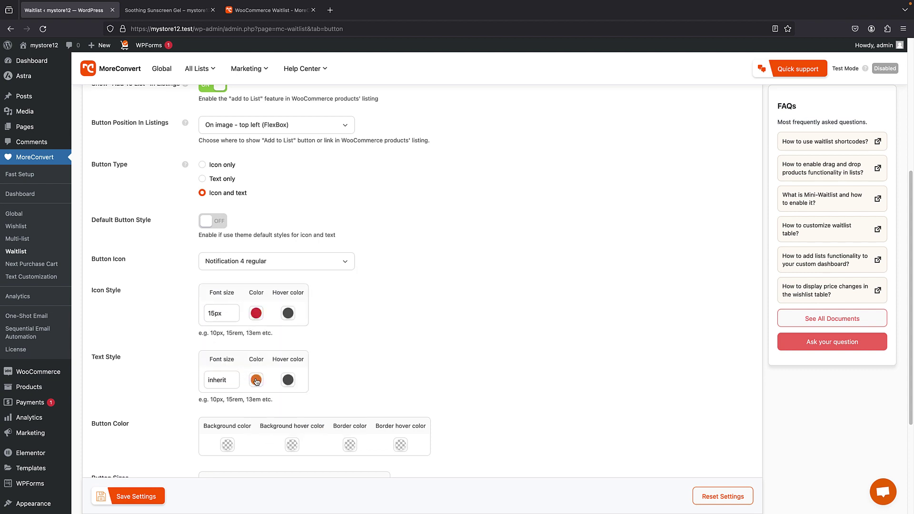
left_click(256, 379)
left_click(279, 498)
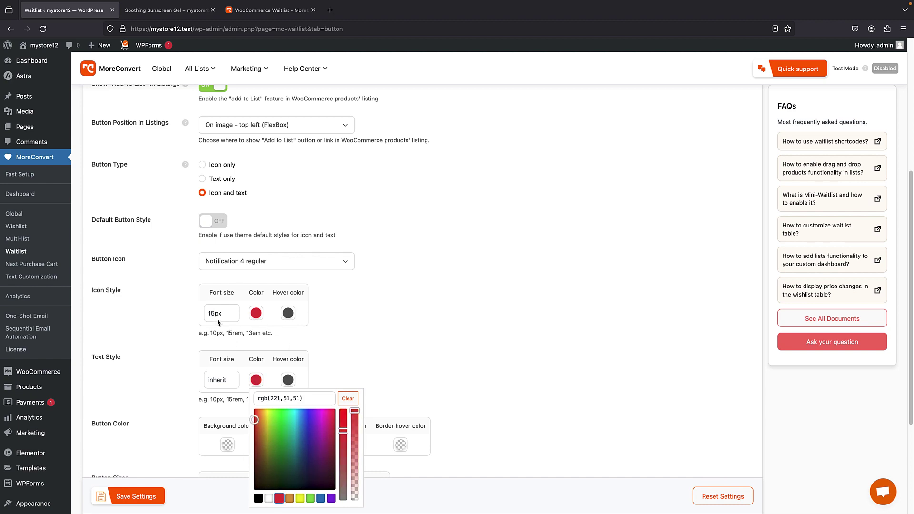
scroll(252, 322, "up", 5)
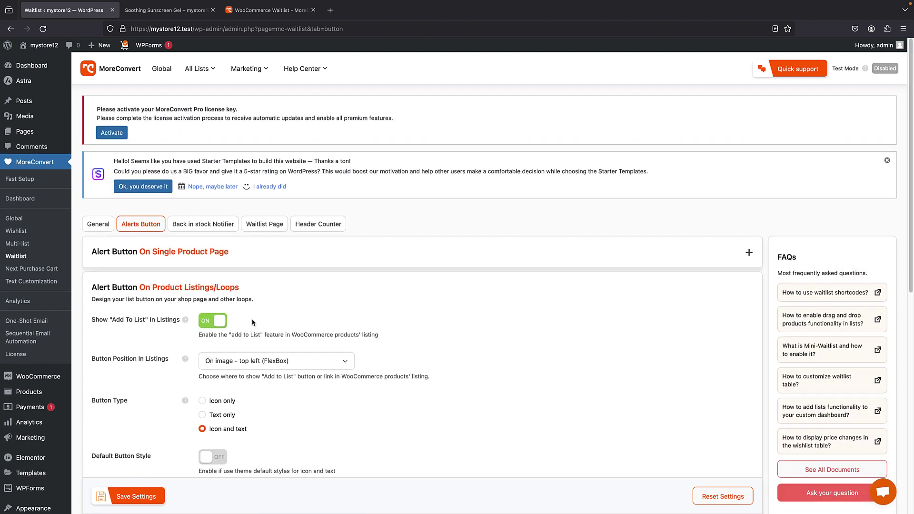
scroll(253, 356, "down", 5)
scroll(208, 279, "up", 5)
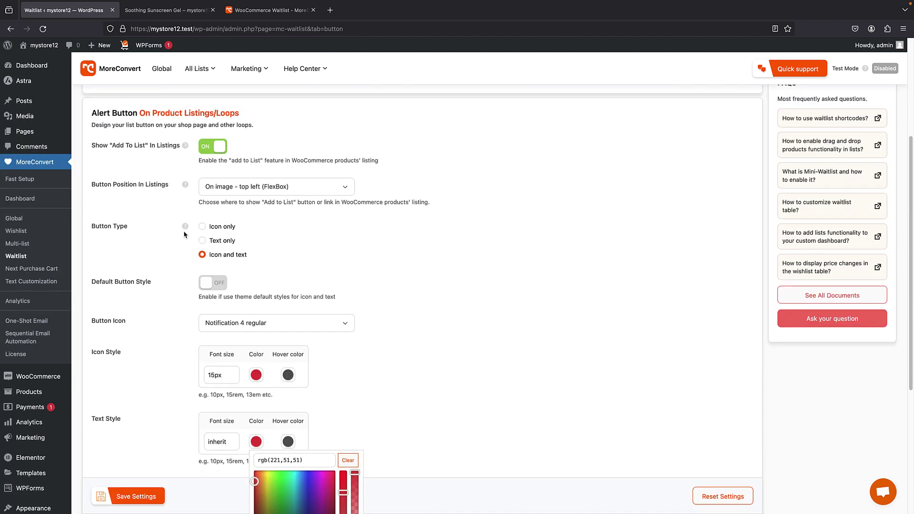
scroll(168, 260, "down", 5)
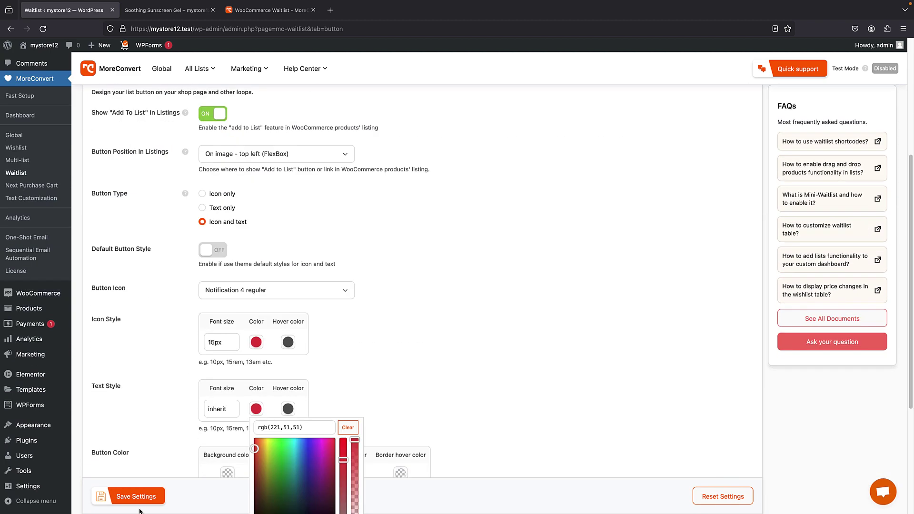
left_click(136, 496)
- Examine the waitlist buttons on the storefront's Shop page and the Almond Milk Lotion product page, and return to the waitlist settings
left_click(165, 10)
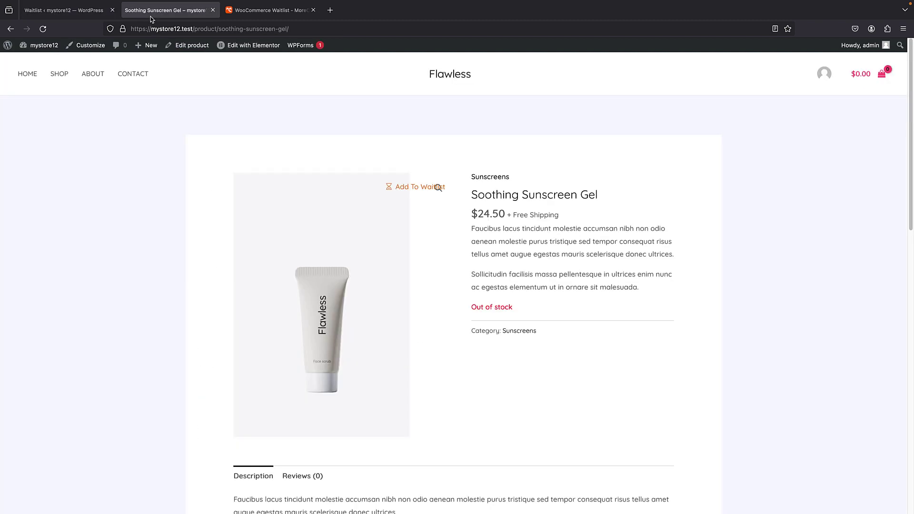
left_click(43, 29)
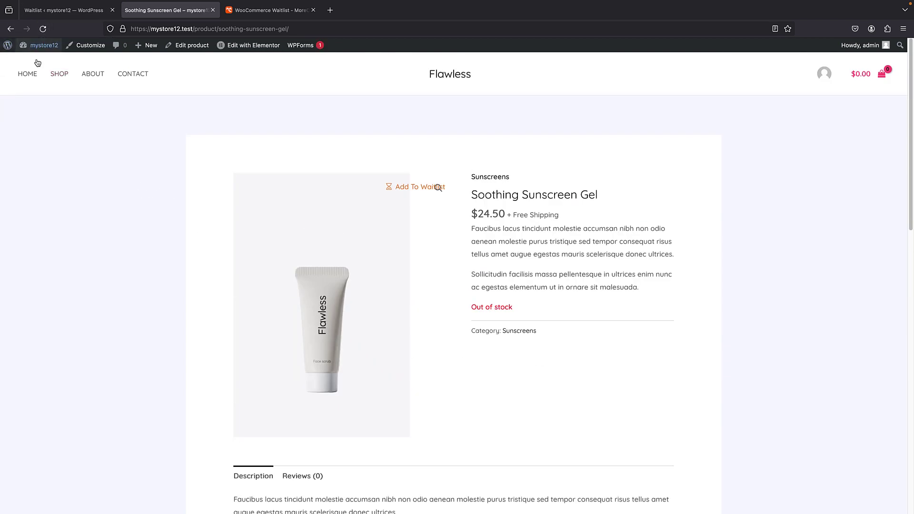
left_click(55, 78)
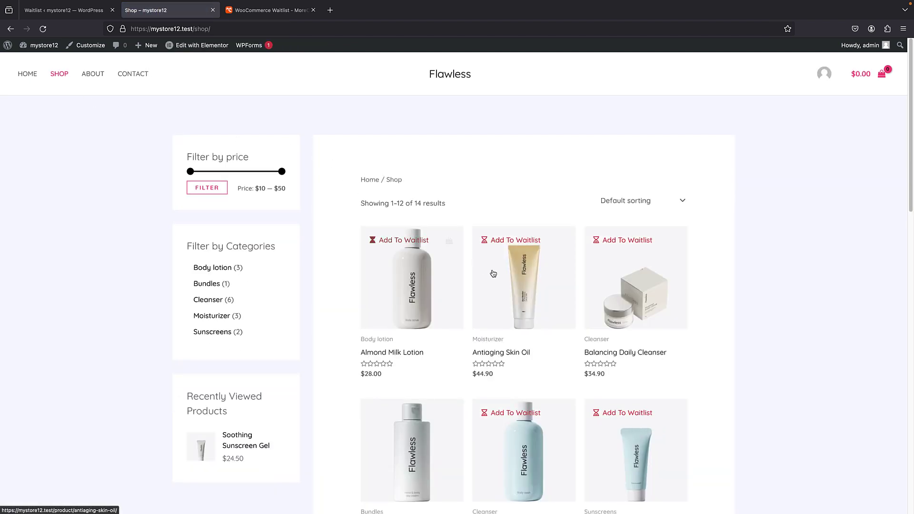
left_click(408, 241)
left_click(498, 232)
left_click(408, 290)
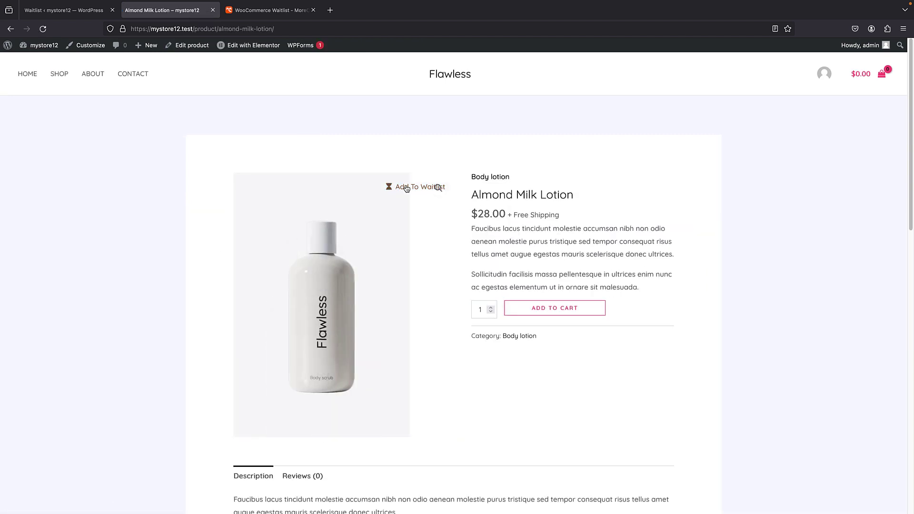
left_click(39, 10)
- Try After summary as the single product page alert button position and save the settings
scroll(281, 247, "up", 5)
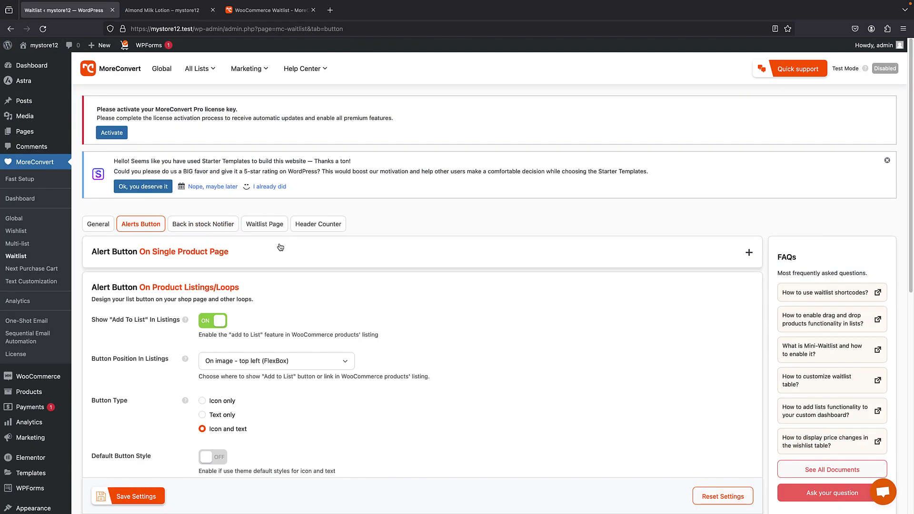
left_click(239, 252)
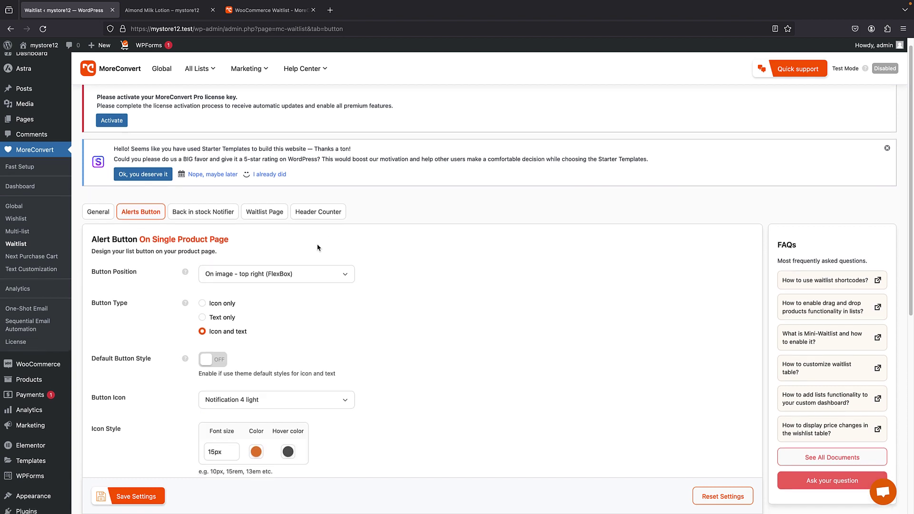
left_click(286, 275)
scroll(271, 352, "down", 5)
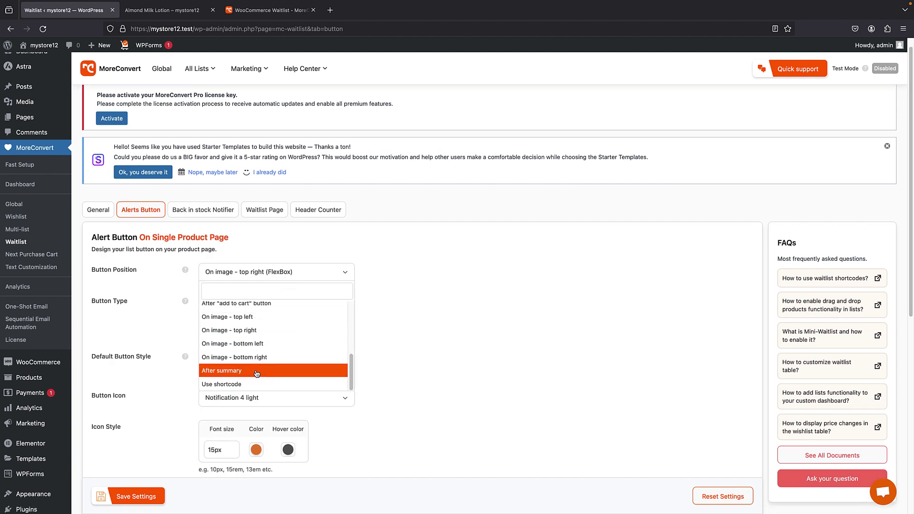
left_click(257, 371)
left_click(136, 496)
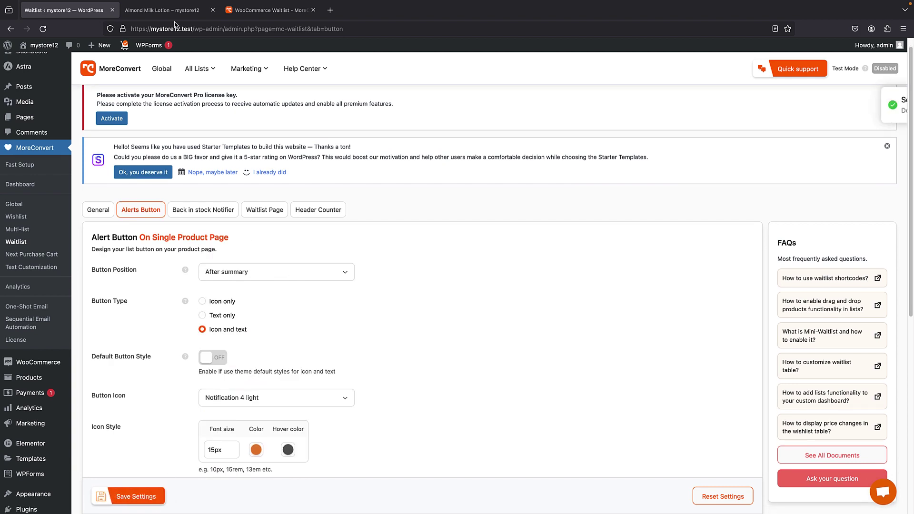
- Reload the Almond Milk Lotion product page, look for the alert button around the related products, and return to the waitlist settings
left_click(161, 10)
left_click(46, 29)
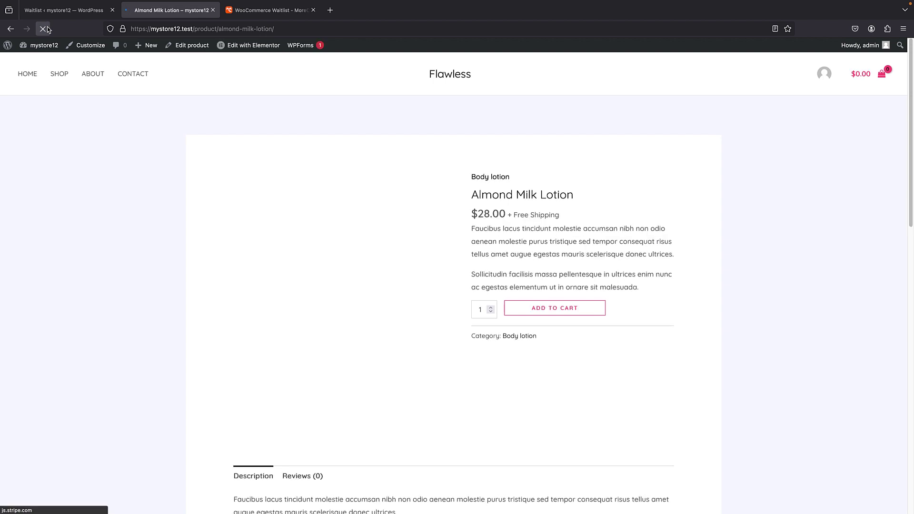
scroll(244, 153, "down", 6)
scroll(241, 153, "down", 2)
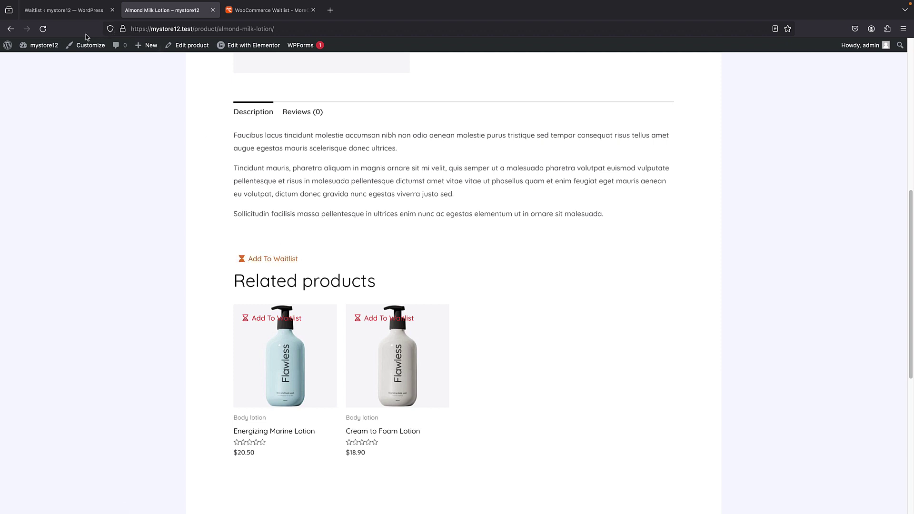
left_click(81, 11)
- Try On image - bottom left as the single product page alert button position and save the settings
left_click(238, 276)
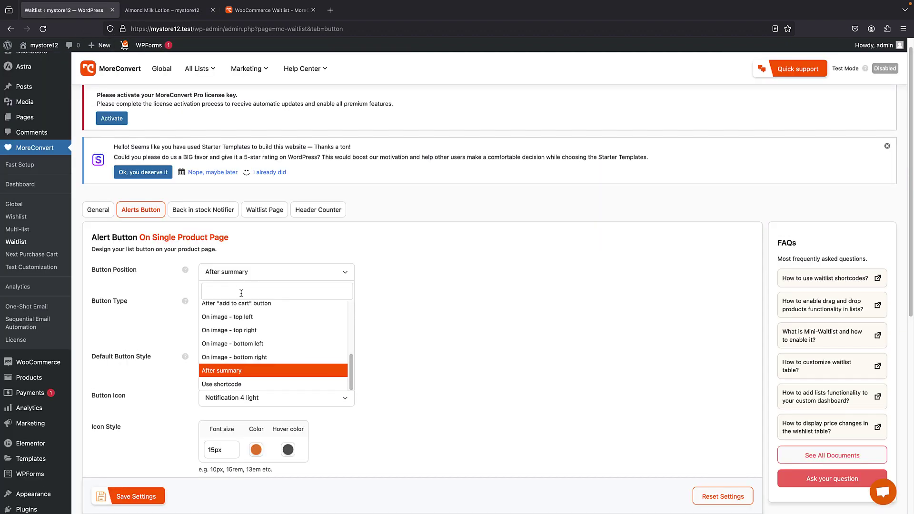
scroll(267, 328, "down", 2)
scroll(270, 330, "down", 1)
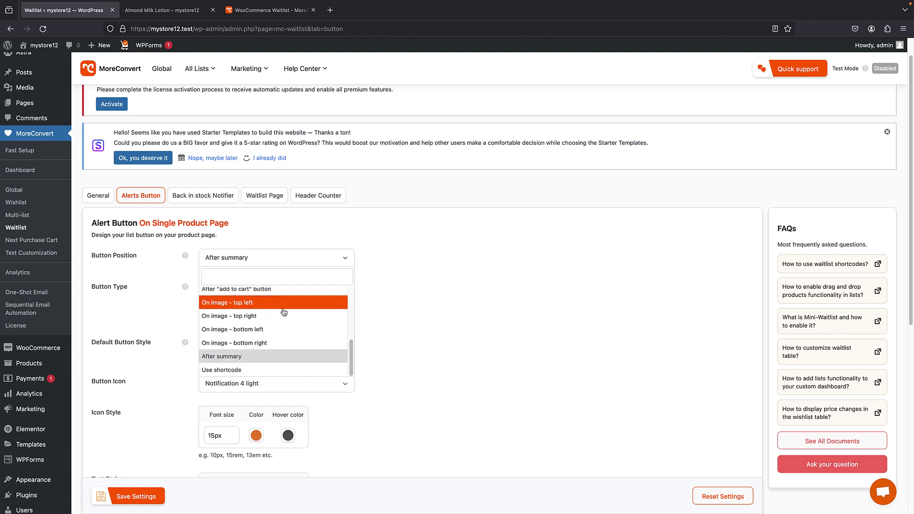
scroll(267, 334, "up", 1)
left_click(268, 342)
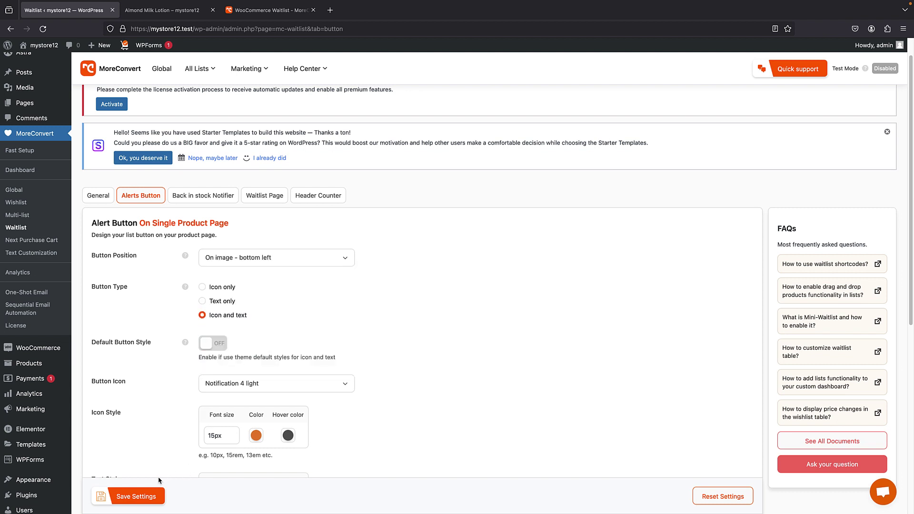
left_click(133, 496)
- Reload the Almond Milk Lotion product page, check the alert button on the product image, and return to the waitlist settings
left_click(169, 12)
key("super+r")
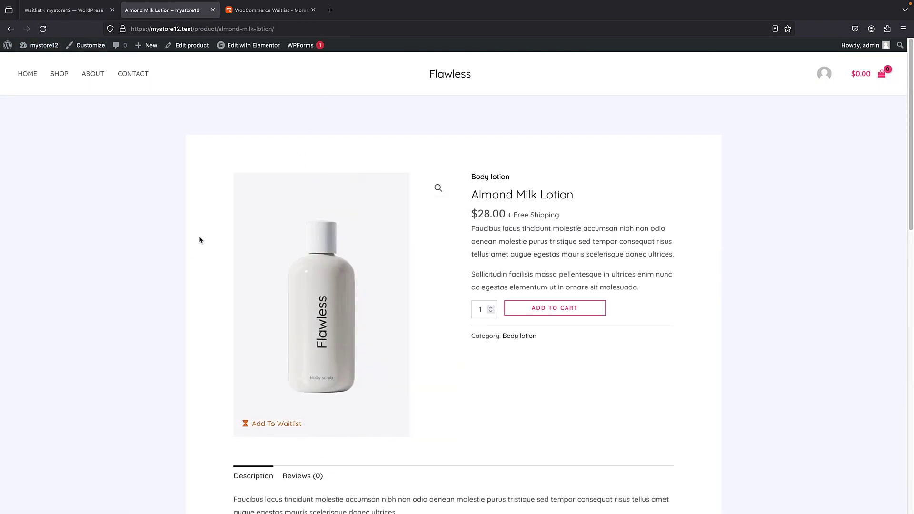
left_click(85, 10)
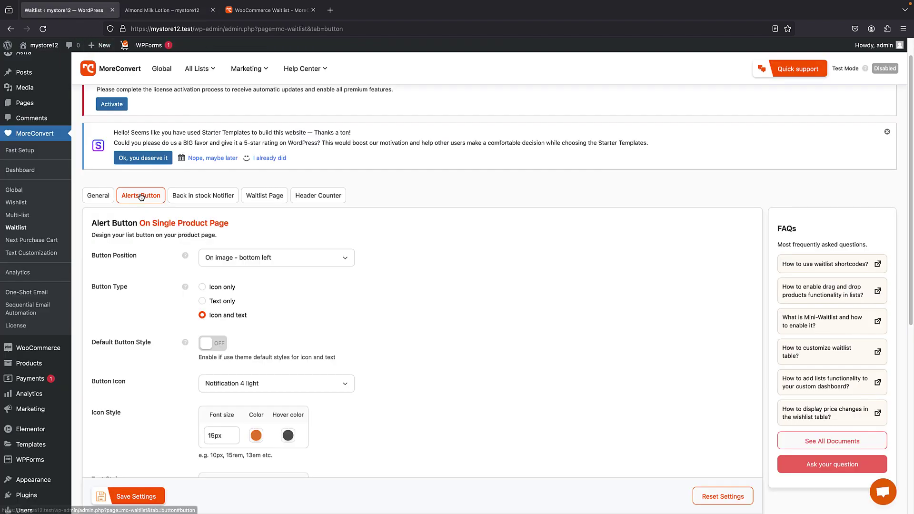
- Set the single product page alert button position to Before "add to cart" button and save the settings
left_click(229, 258)
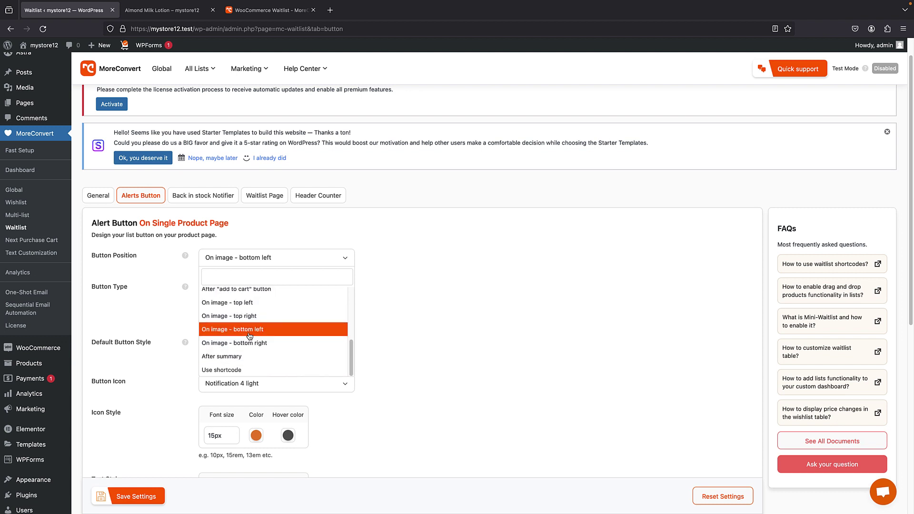
scroll(238, 314, "up", 3)
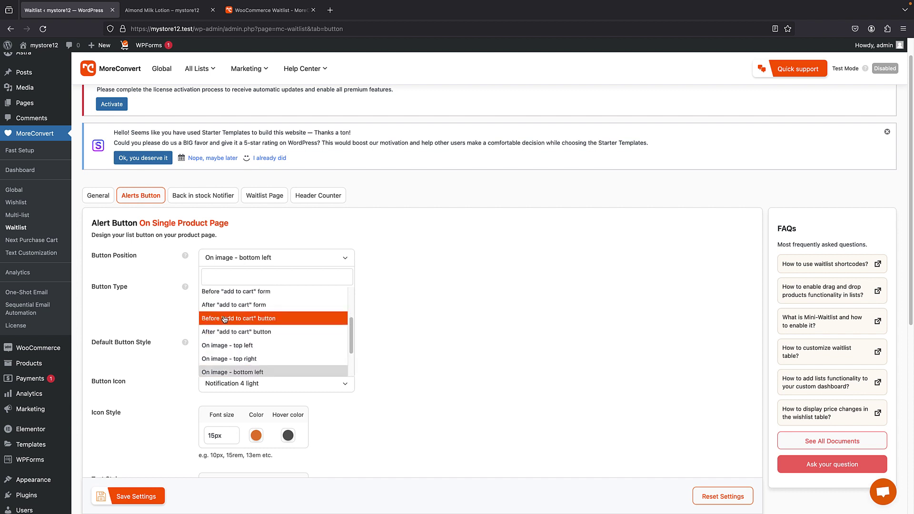
left_click(232, 318)
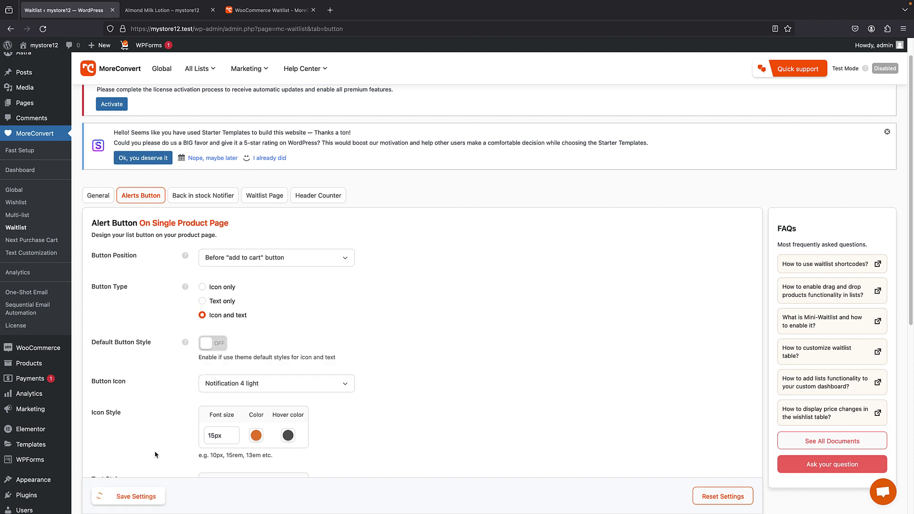
- Check the alert button near Add to cart on the reloaded Almond Milk Lotion page and save the waitlist settings again
left_click(172, 11)
left_click(43, 29)
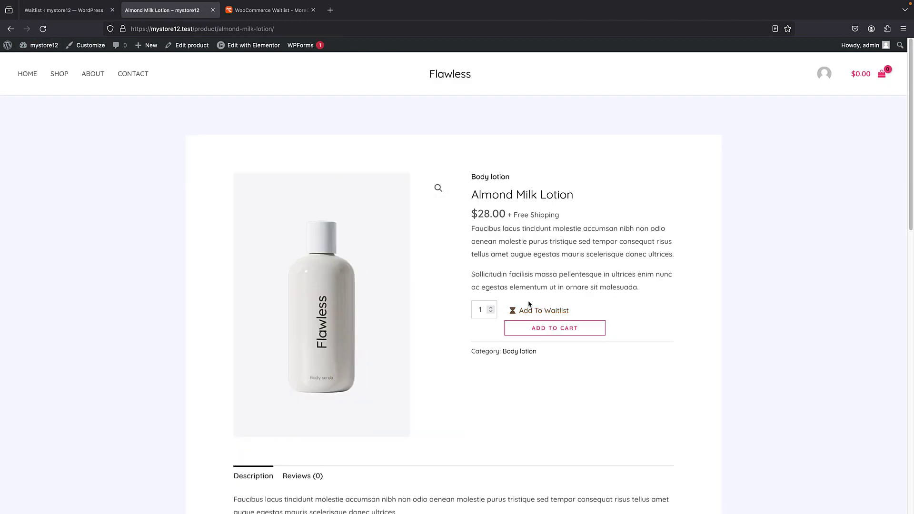
left_click(66, 10)
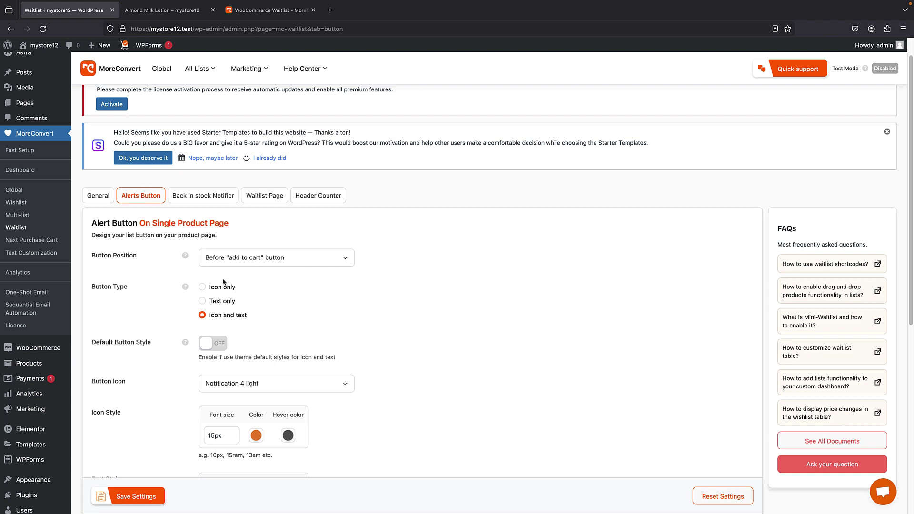
left_click(138, 495)
- Enable the Special Out Of Stock Box for single product pages in the Back in stock Notifier settings and save
left_click(204, 195)
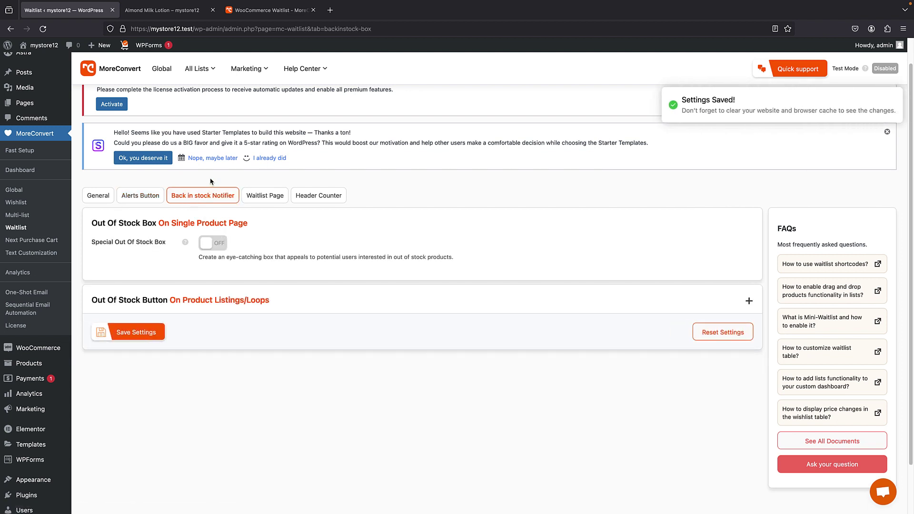
scroll(200, 210, "down", 1)
scroll(232, 268, "up", 2)
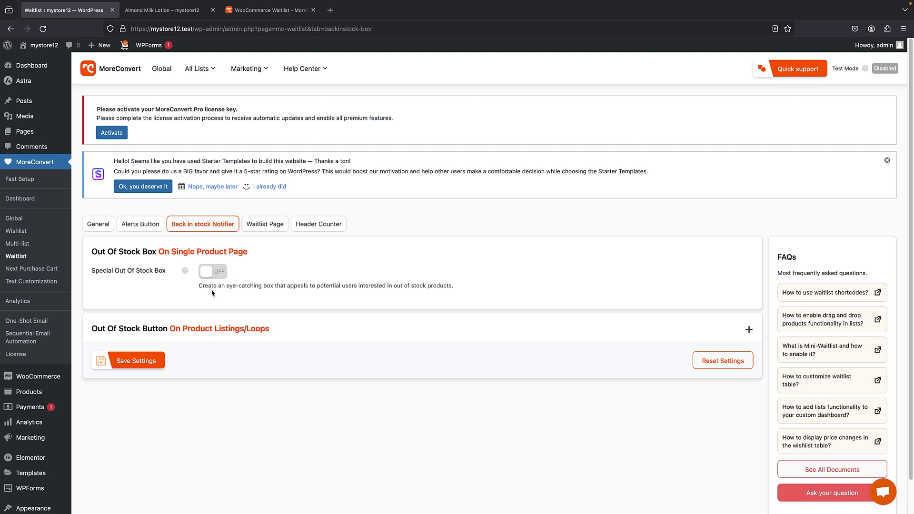
left_click(216, 274)
scroll(229, 237, "down", 5)
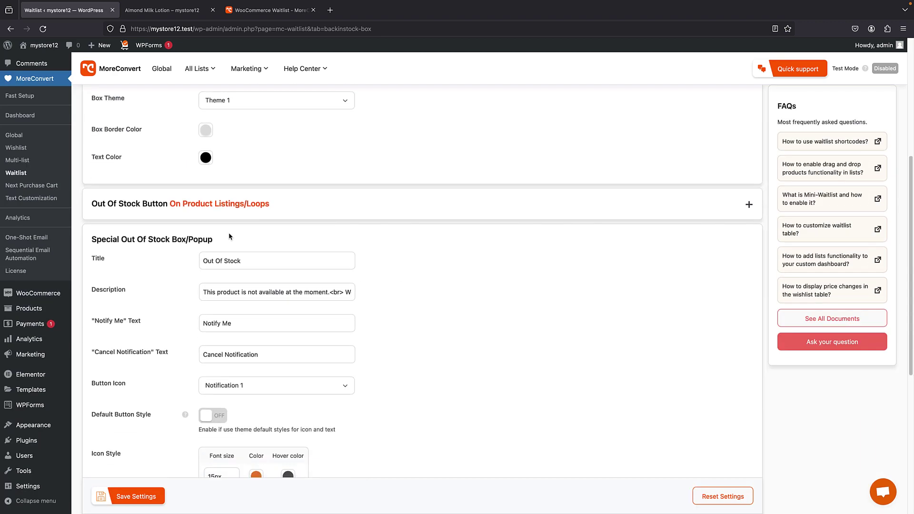
scroll(212, 236, "down", 6)
scroll(140, 507, "up", 12)
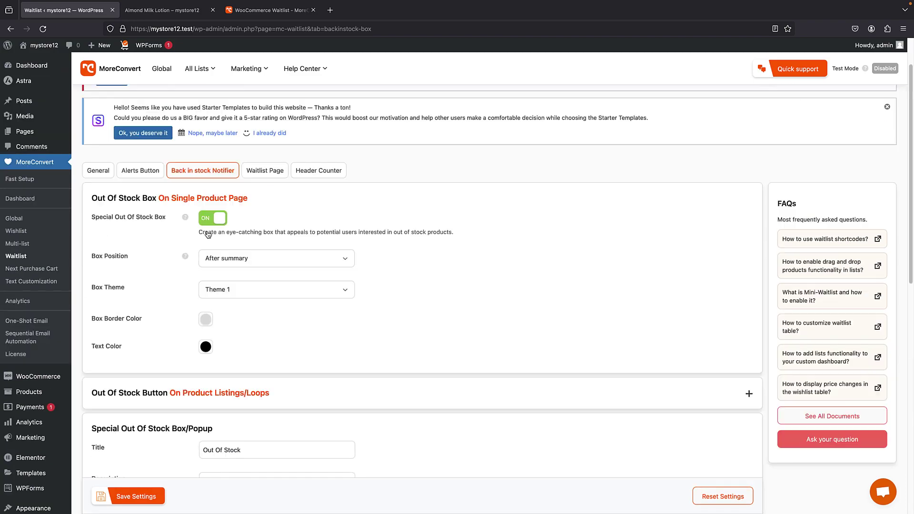
left_click(135, 497)
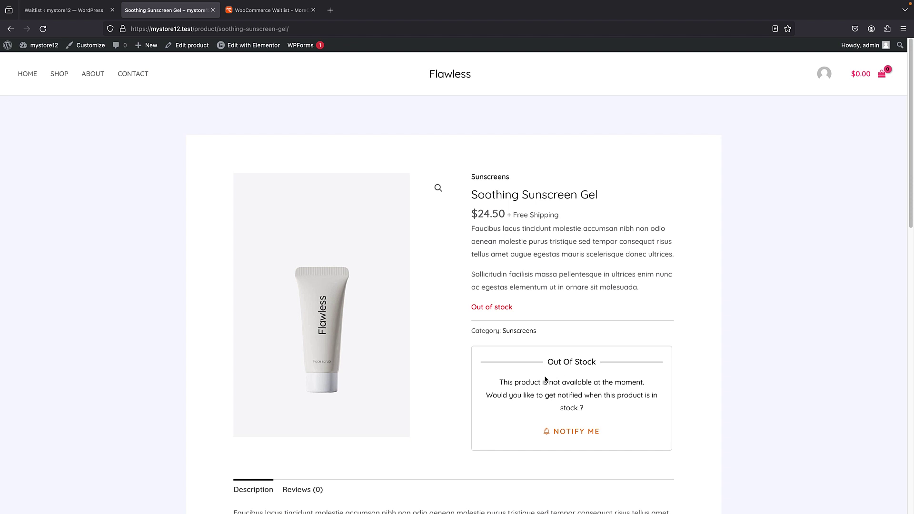
- Disable the Special Out Of Stock Box for single product pages, save, and reload the Soothing Sunscreen Gel page to compare
left_click(42, 10)
mouse_move(185, 271)
left_click(213, 272)
left_click(136, 496)
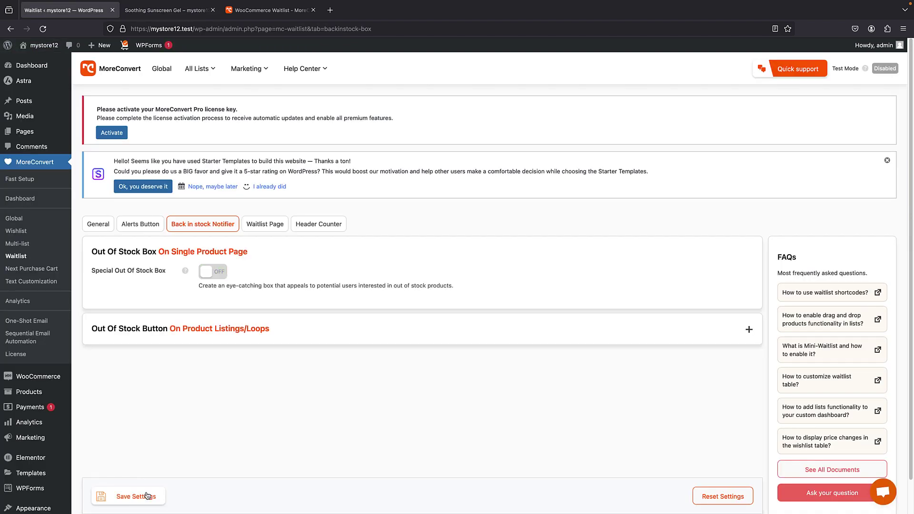
left_click(150, 13)
left_click(49, 29)
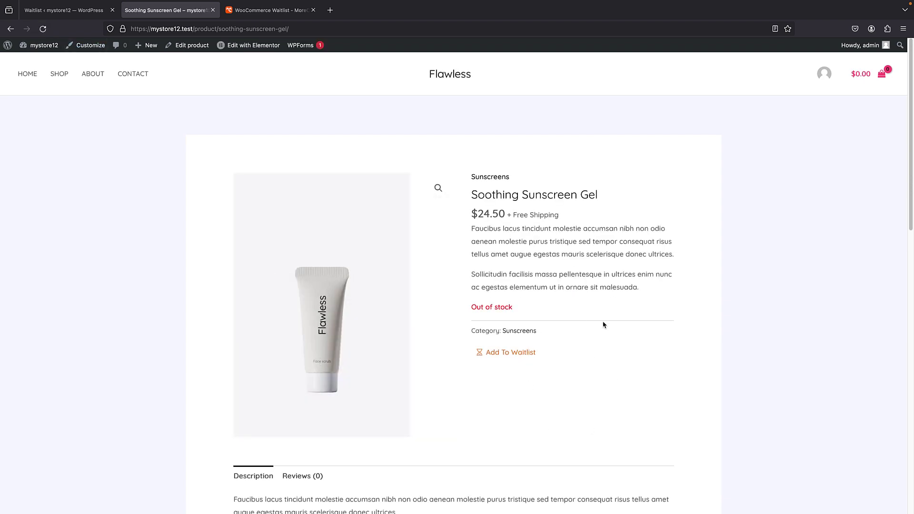
- Re-enable the Special Out Of Stock Box, save the settings, and check the reloaded Soothing Sunscreen Gel page
left_click(69, 10)
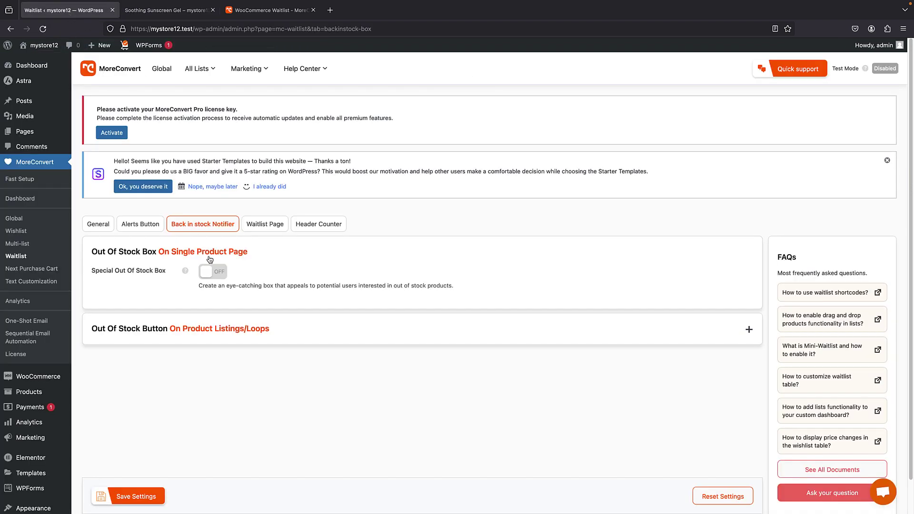
left_click(209, 271)
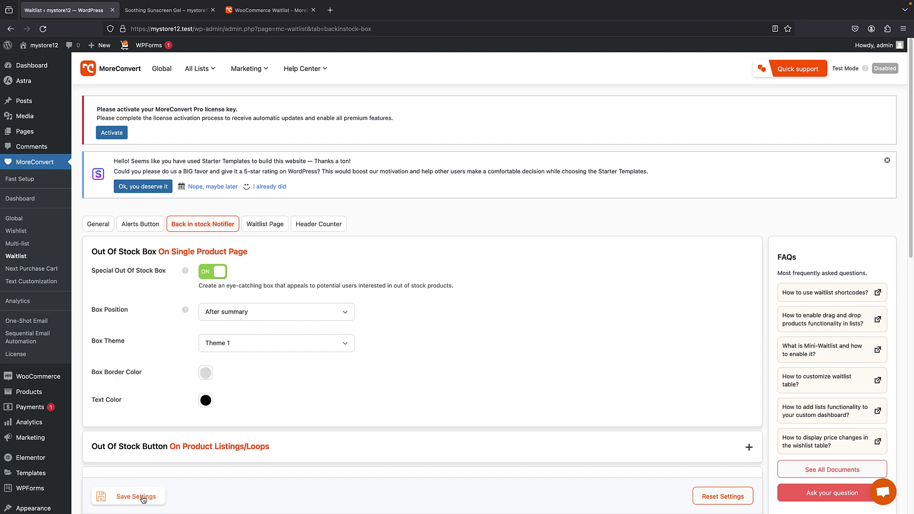
scroll(173, 363, "down", 6)
scroll(156, 322, "down", 6)
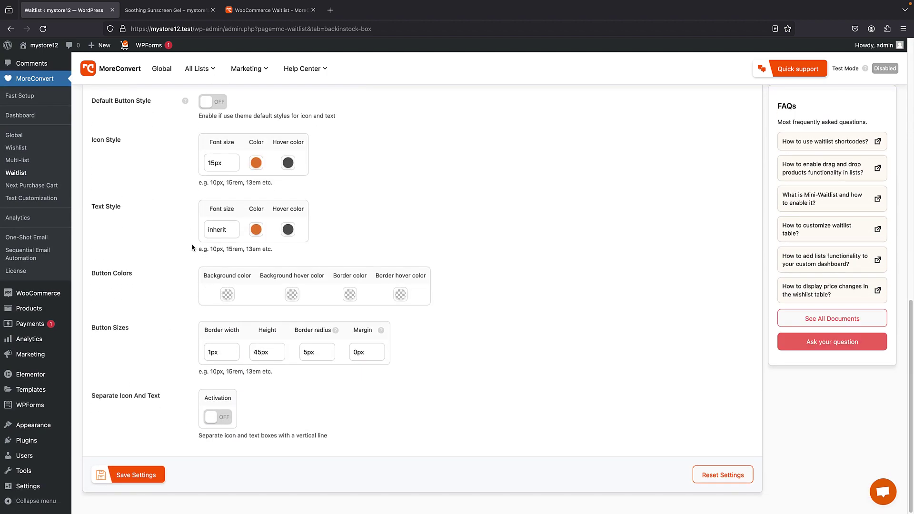
left_click(135, 480)
left_click(143, 11)
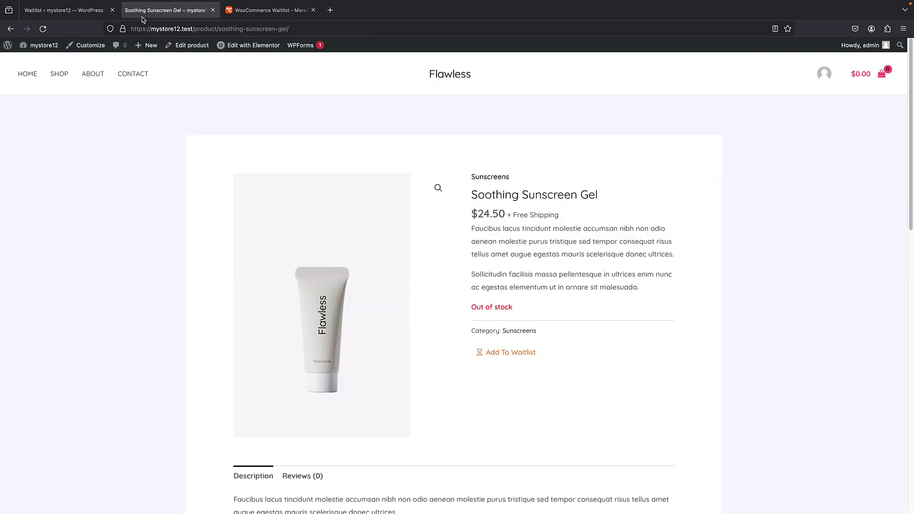
left_click(42, 28)
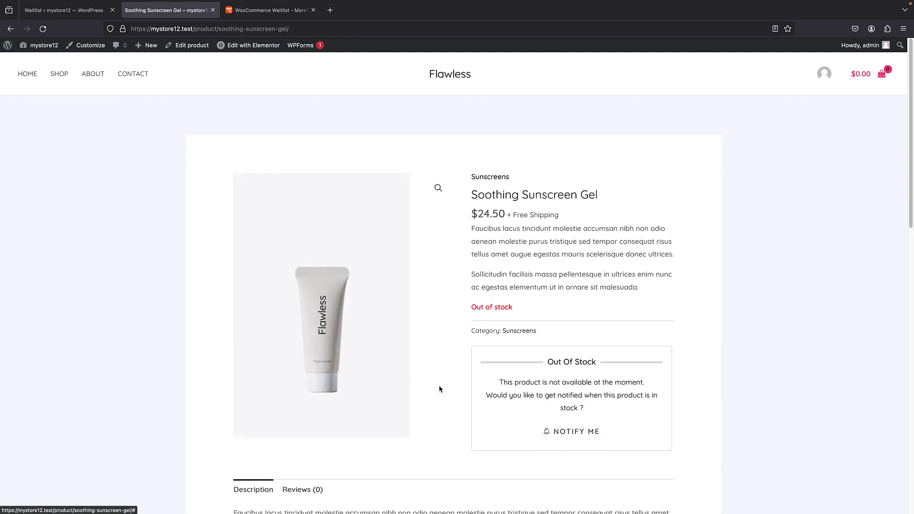
- Review the Waitlist Page settings, including the list display mode options, table items, button styles and login notice
left_click(70, 10)
scroll(322, 285, "up", 12)
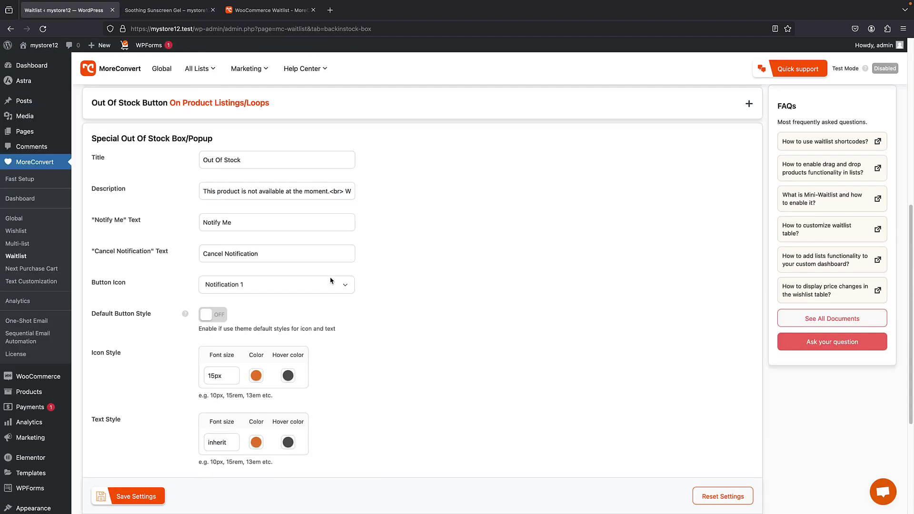
left_click(261, 226)
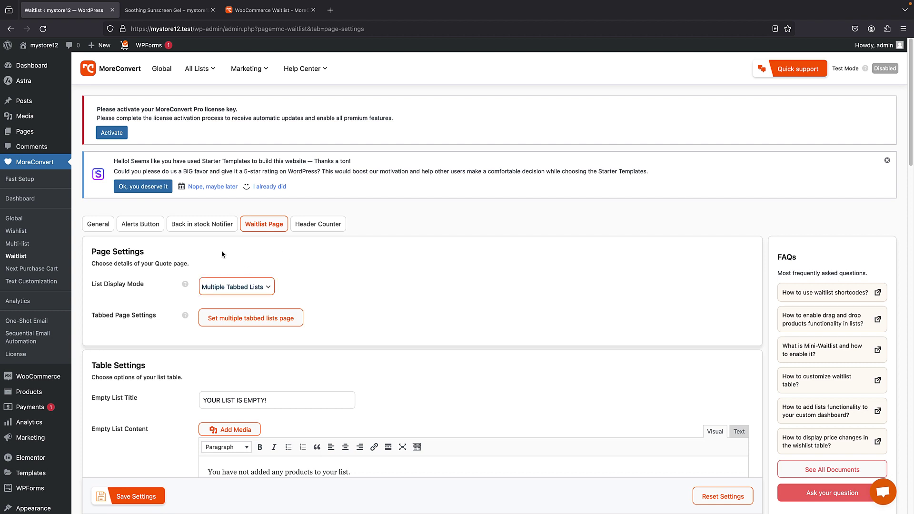
left_click(228, 294)
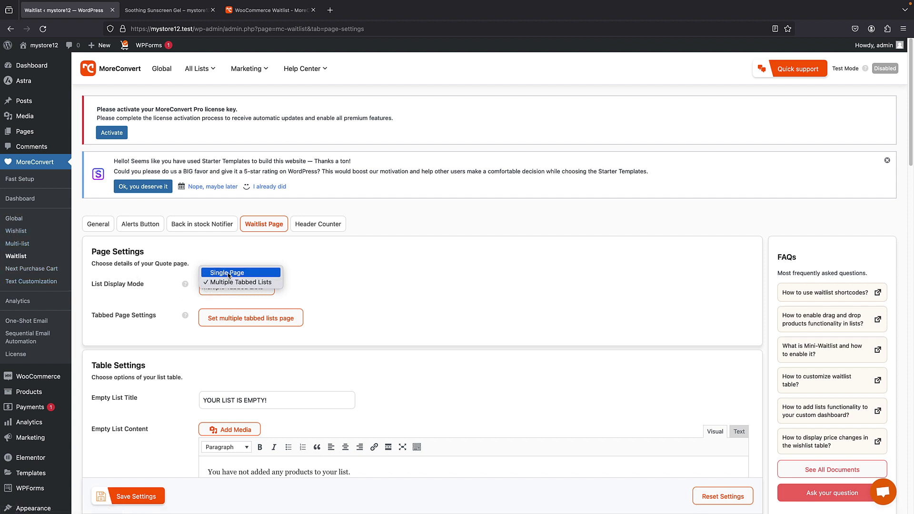
left_click(222, 244)
scroll(228, 233, "down", 1)
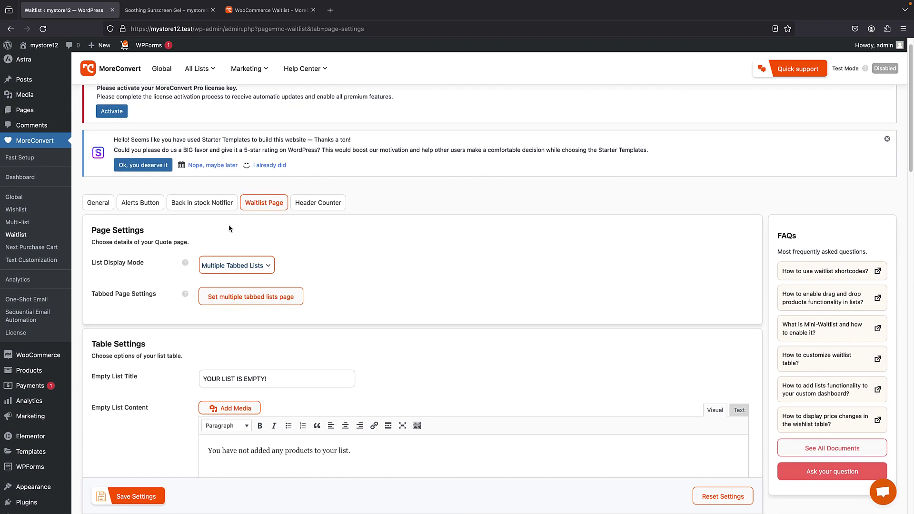
scroll(229, 229, "down", 5)
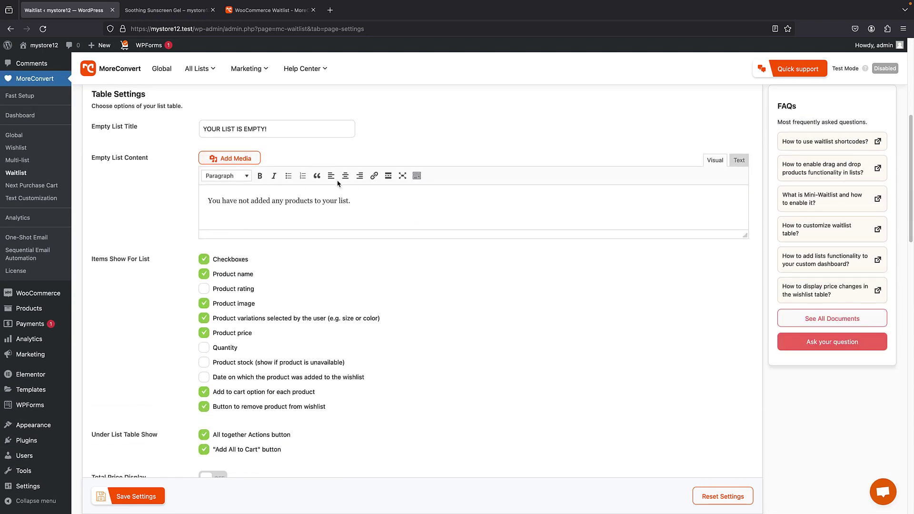
scroll(335, 189, "down", 2)
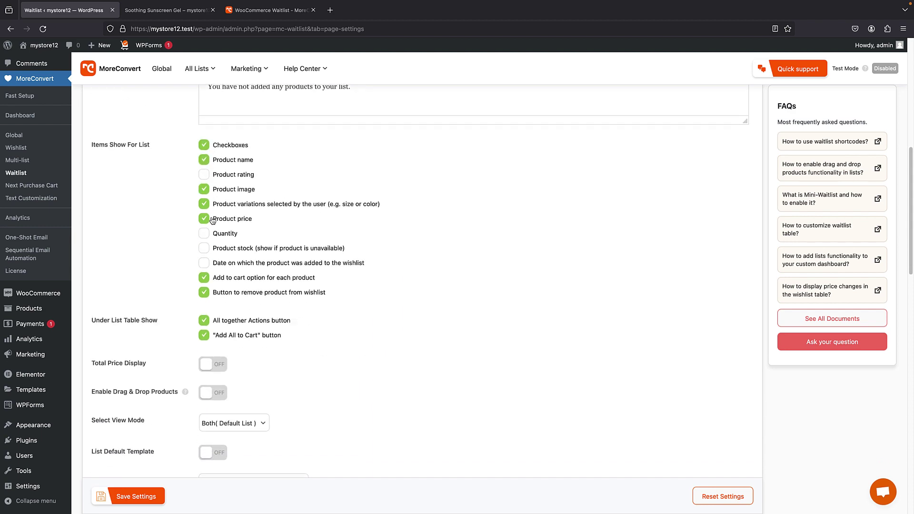
scroll(214, 231, "down", 12)
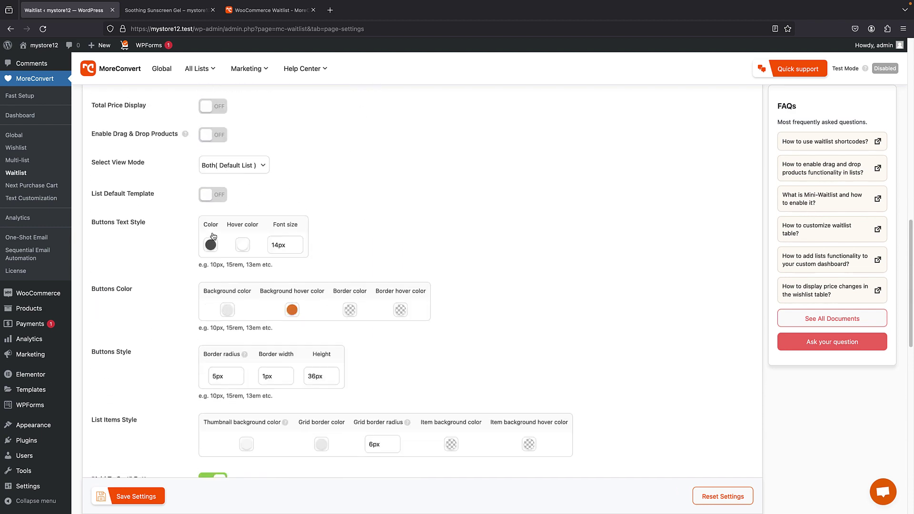
scroll(246, 241, "down", 5)
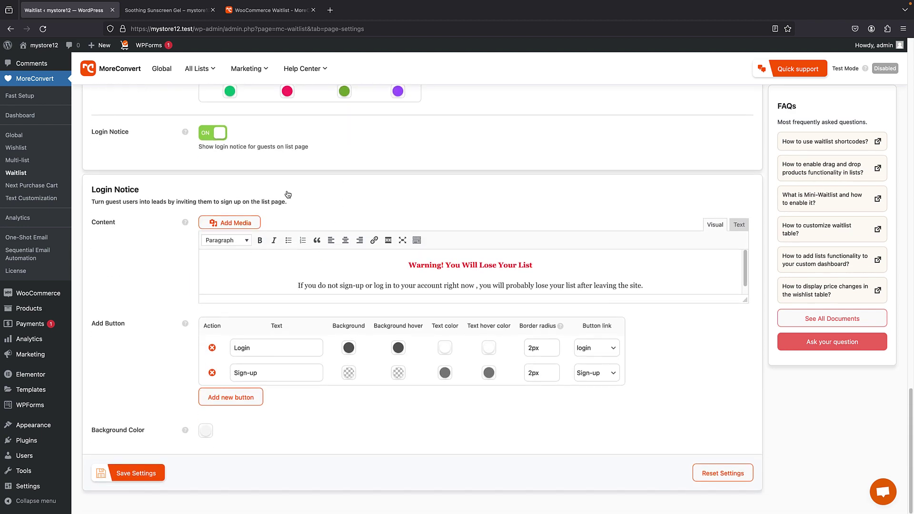
scroll(324, 205, "up", 20)
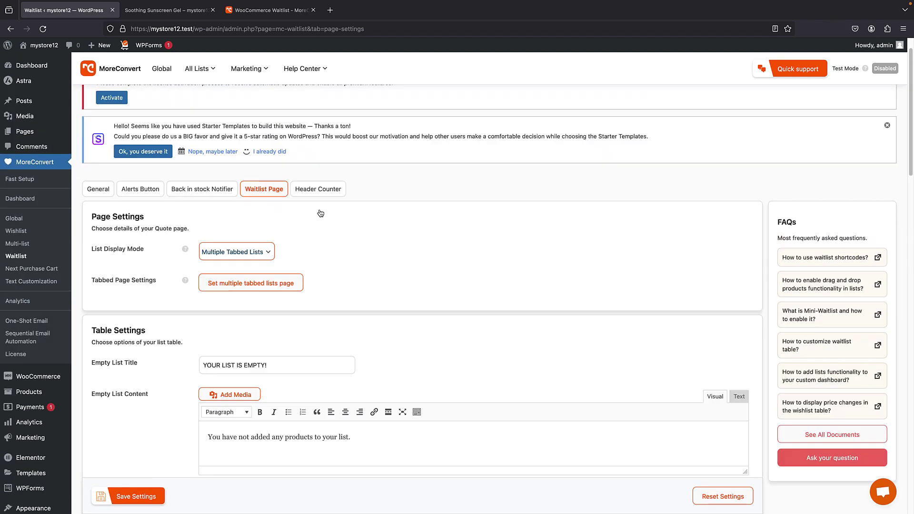
- Examine the Waitlist Header Counter settings, including the menu placement, the counter shortcode and the count display options
left_click(318, 227)
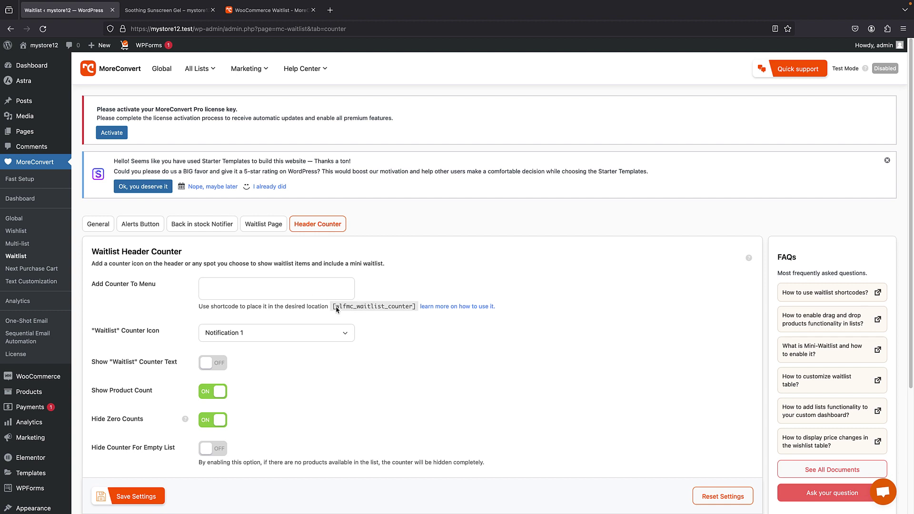
left_click_drag(332, 308, 404, 311)
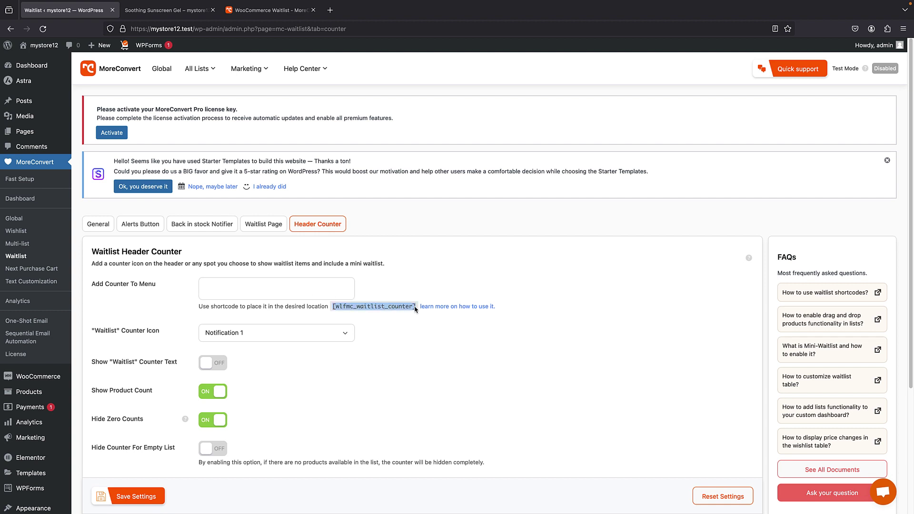
left_click(416, 310)
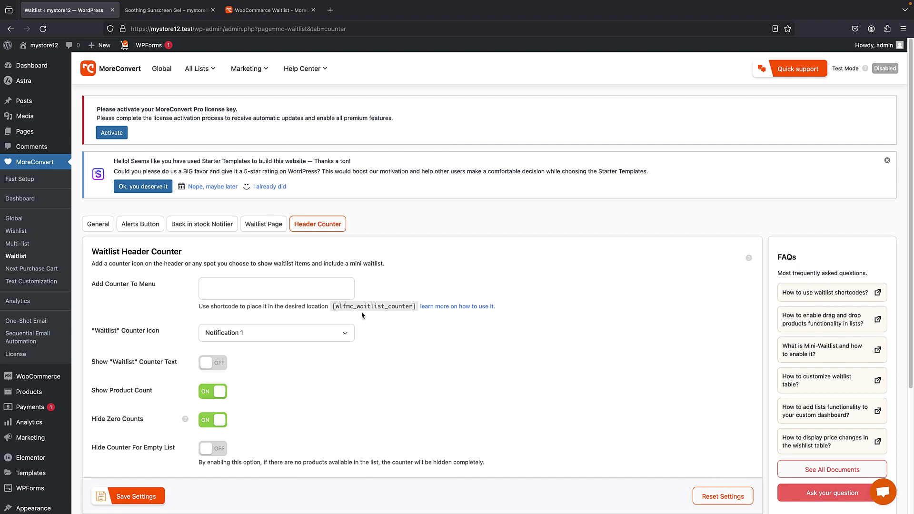
scroll(295, 317, "down", 3)
scroll(290, 307, "up", 3)
left_click_drag(333, 304, 495, 308)
scroll(357, 317, "down", 5)
scroll(357, 316, "up", 5)
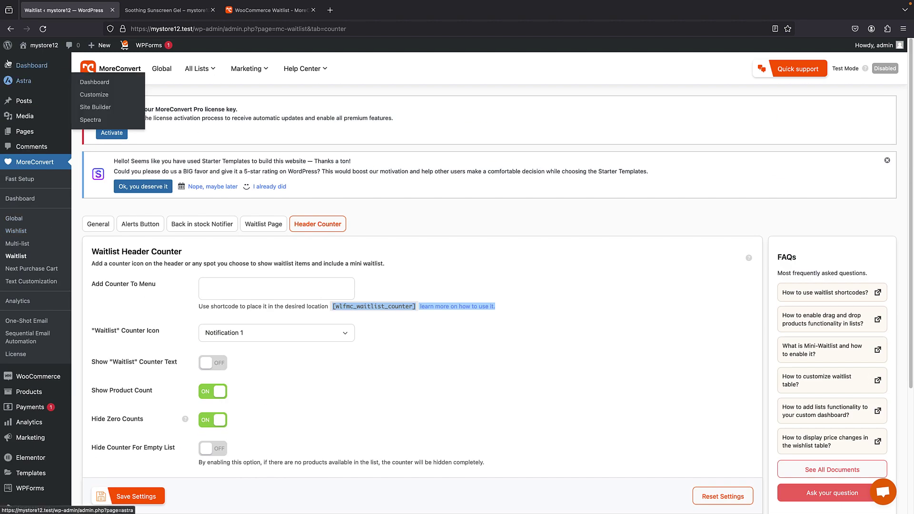
- Visit the store's front page and check the waitlist buttons on the New Arrivals products
left_click(33, 58)
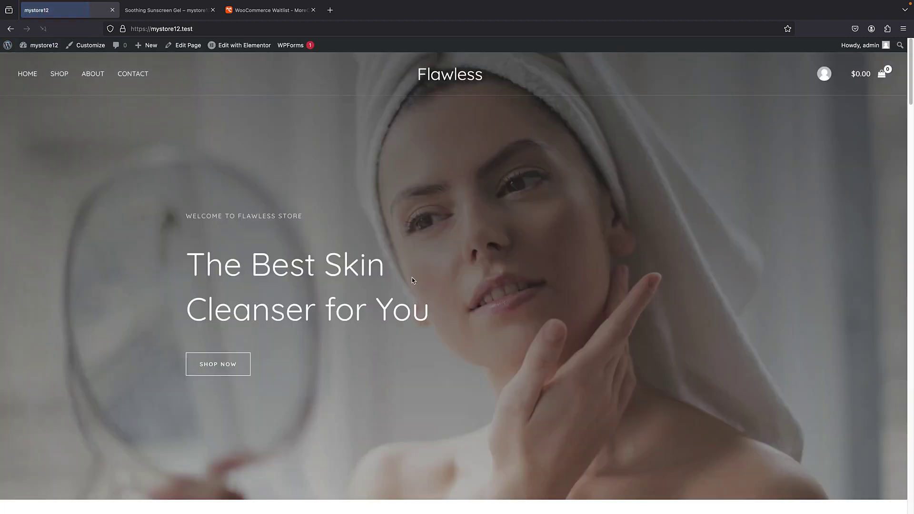
scroll(412, 280, "down", 7)
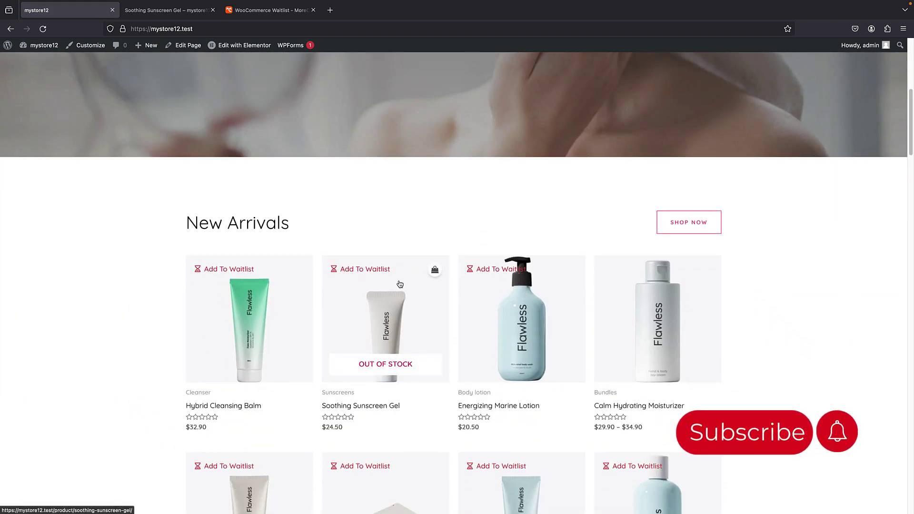